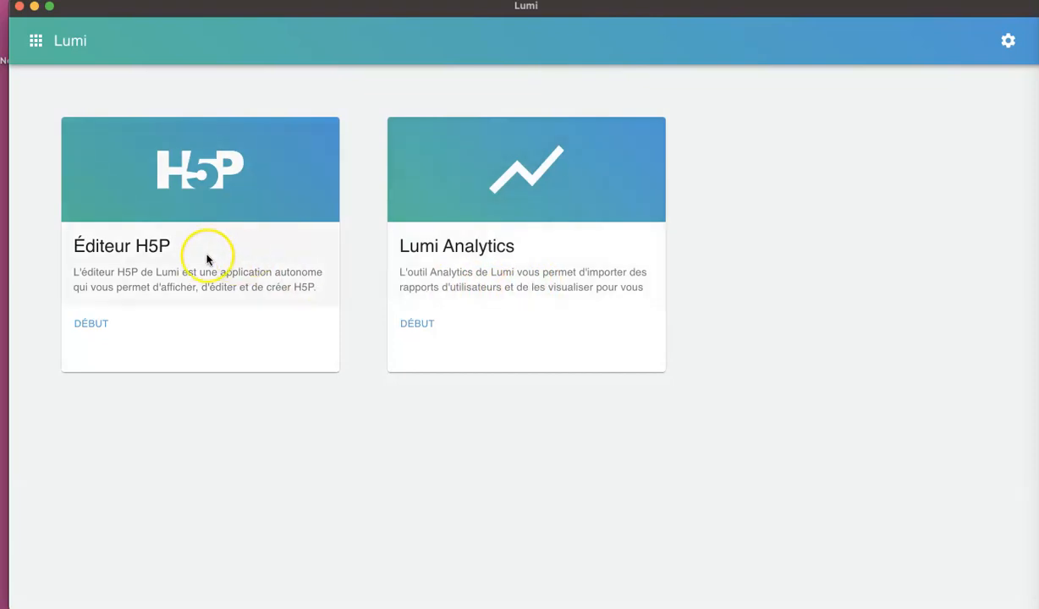
Step: Open the H5P editor and create a new H5P file
left_click(148, 246)
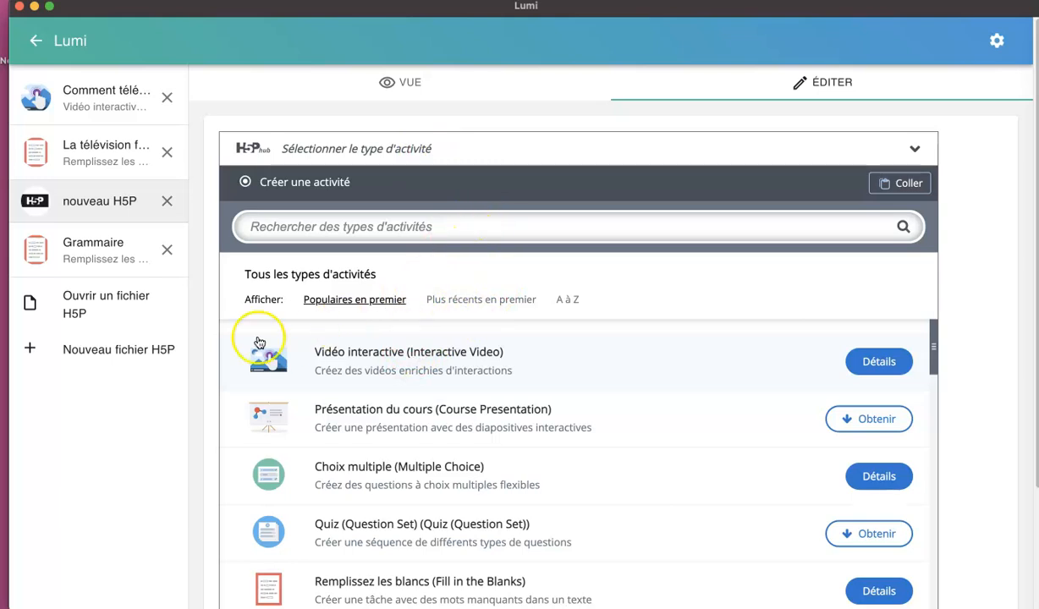
left_click(118, 354)
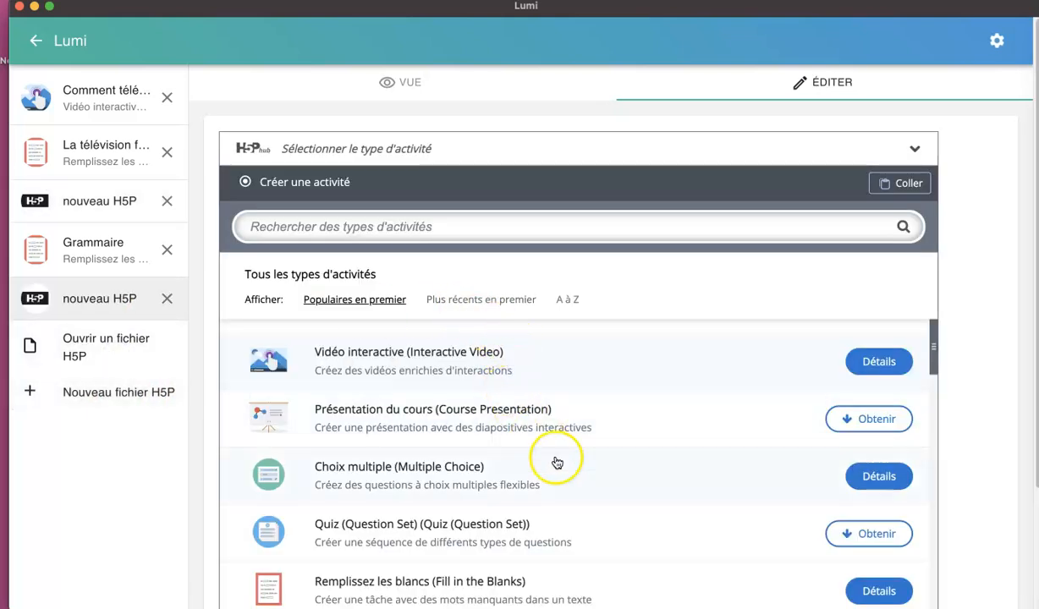
Step: Look through the list of available H5P activity types for the new file
scroll(568, 486, "down", 2)
scroll(570, 486, "down", 8)
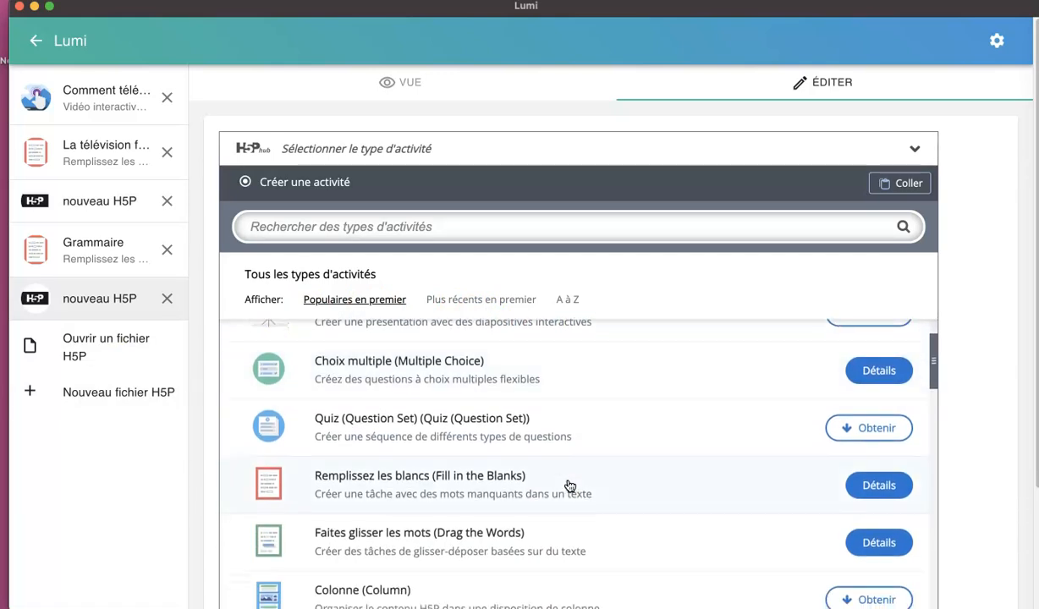
scroll(570, 486, "down", 20)
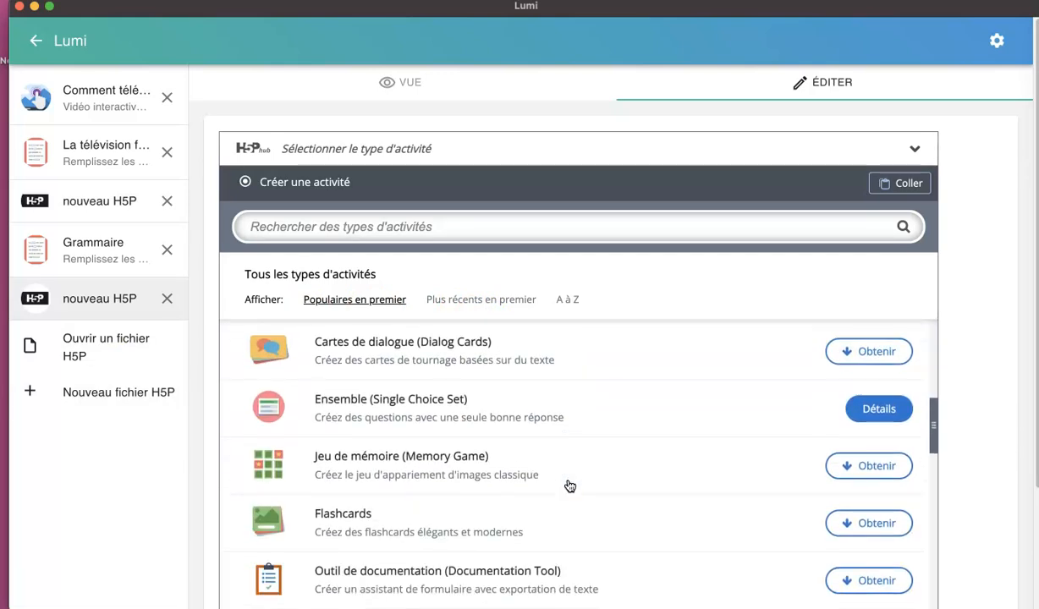
scroll(570, 486, "down", 20)
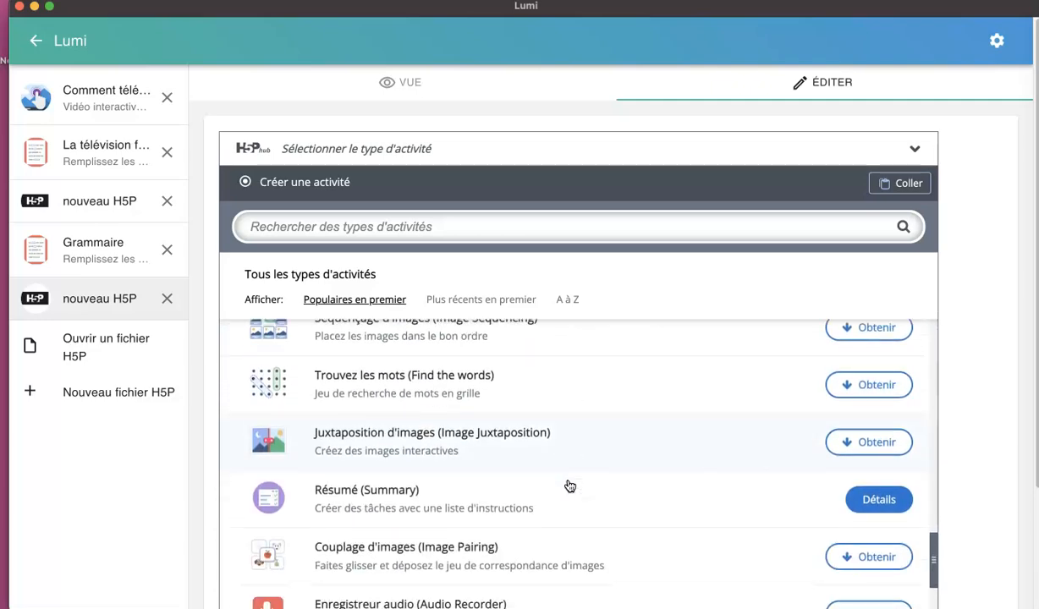
scroll(570, 486, "down", 5)
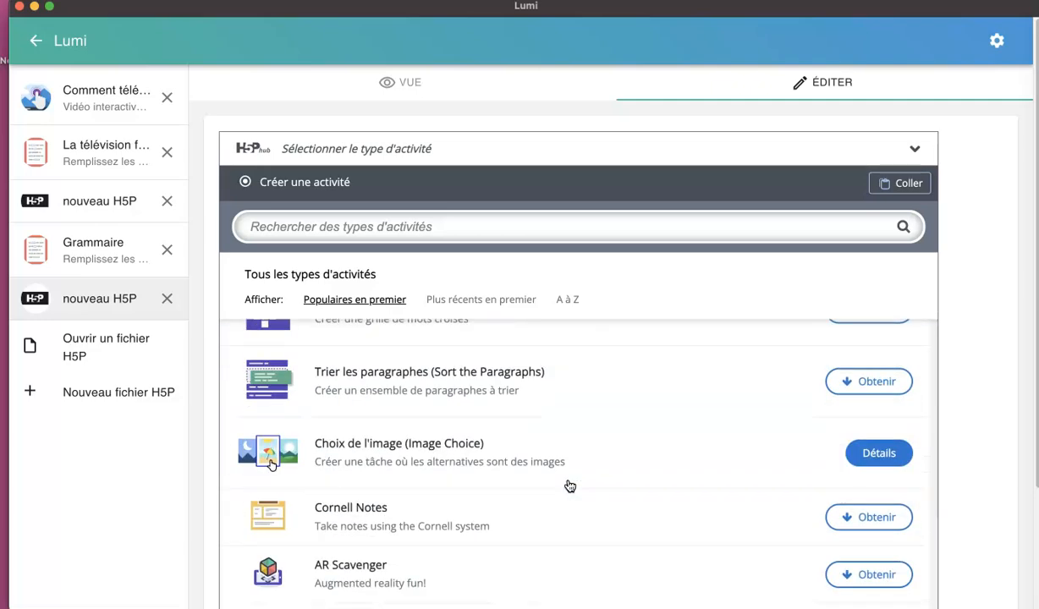
scroll(570, 486, "up", 10)
scroll(570, 486, "up", 20)
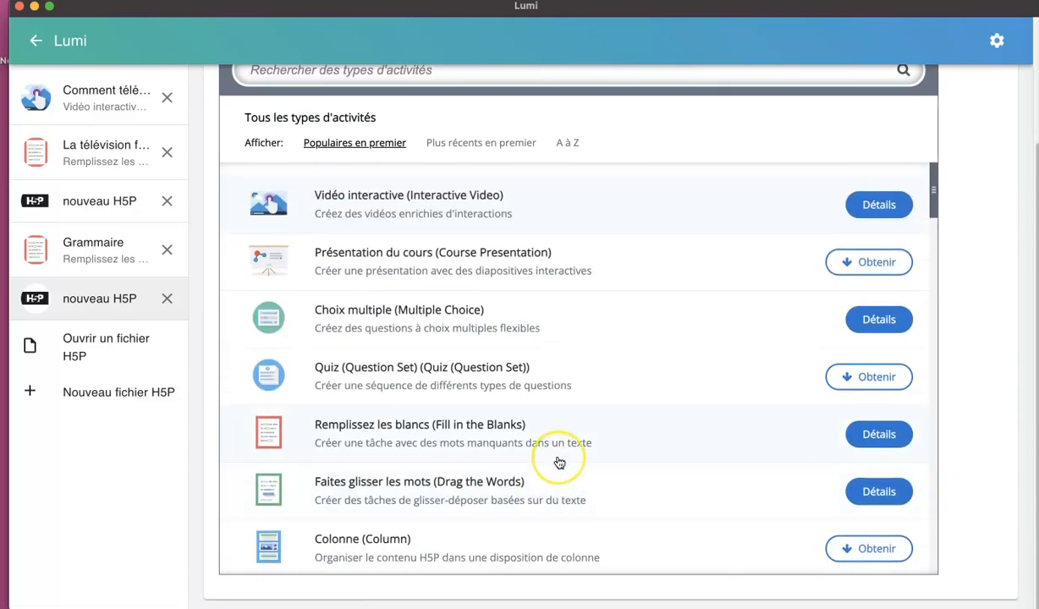
scroll(558, 462, "up", 4)
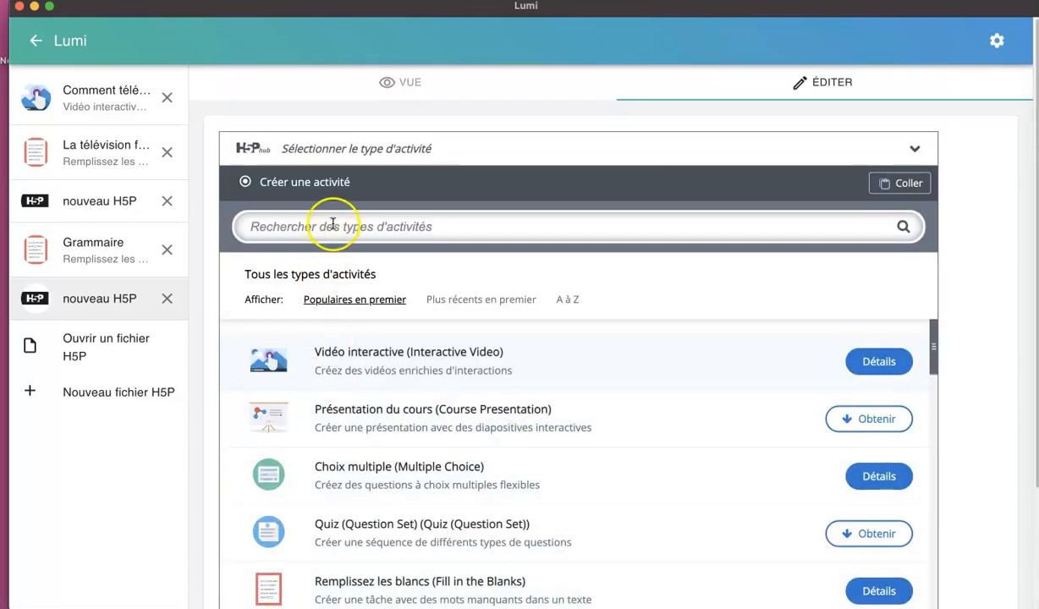
Step: Search the activity types for "REMPL"
left_click(333, 224)
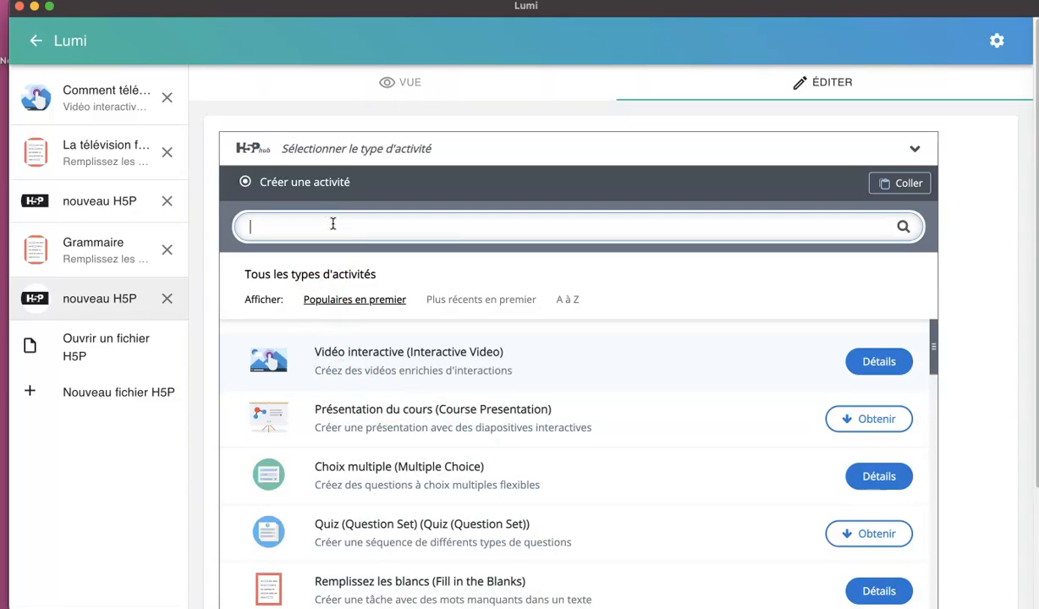
type("R")
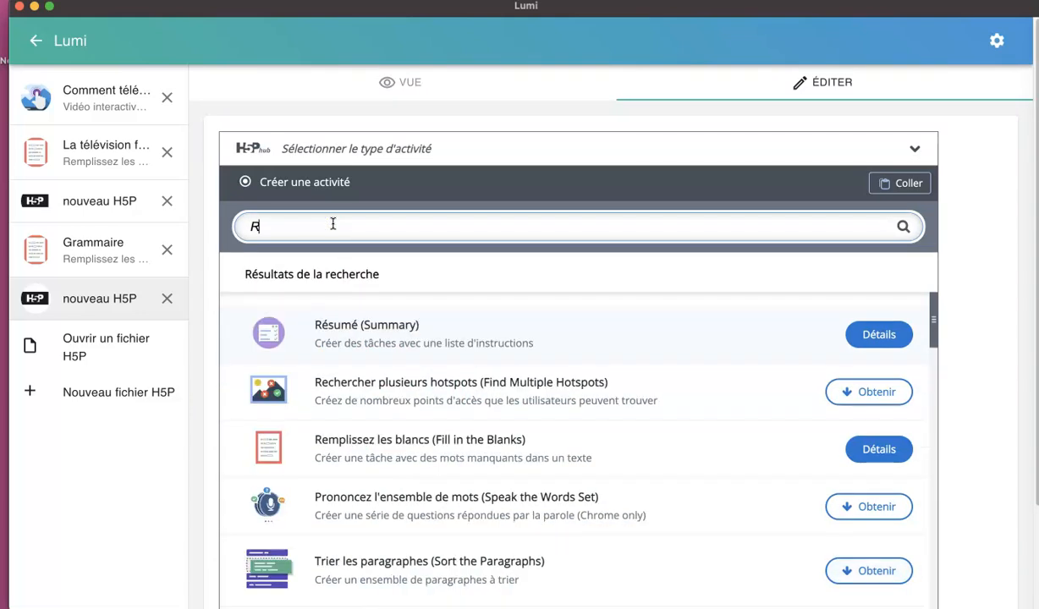
type("E")
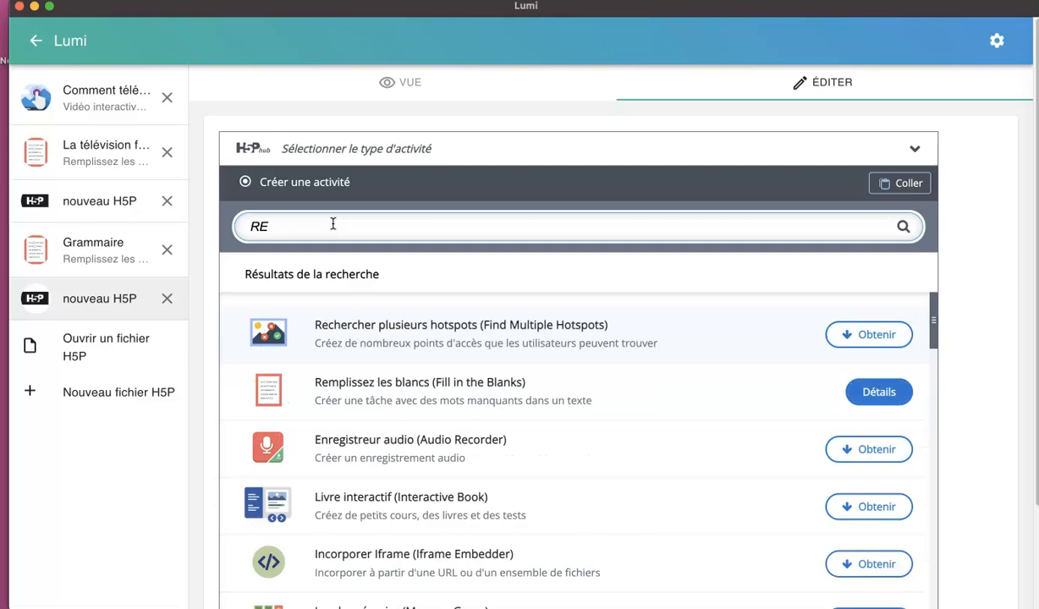
type("M")
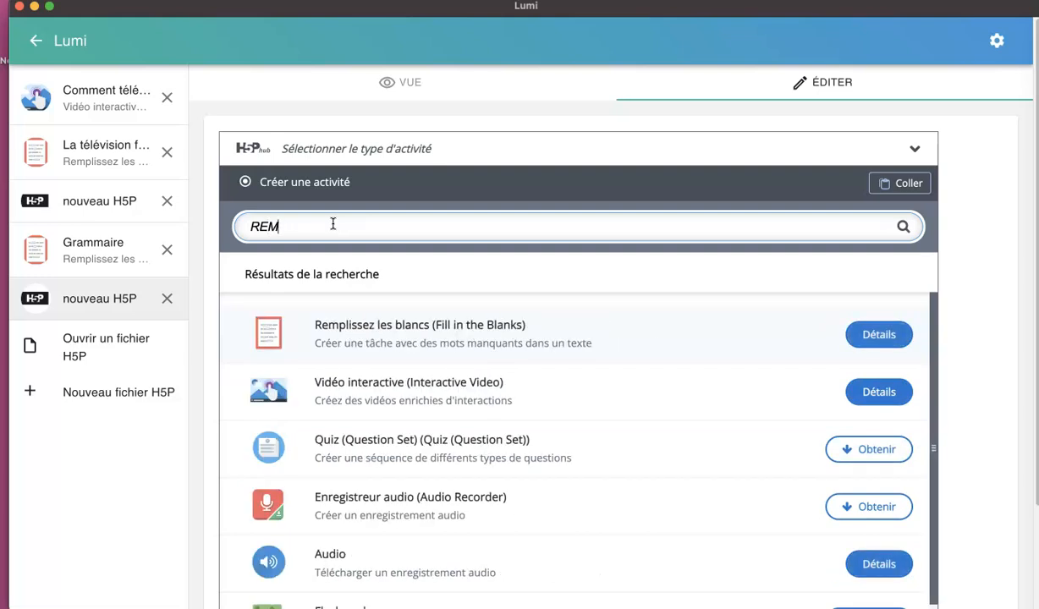
type("PL")
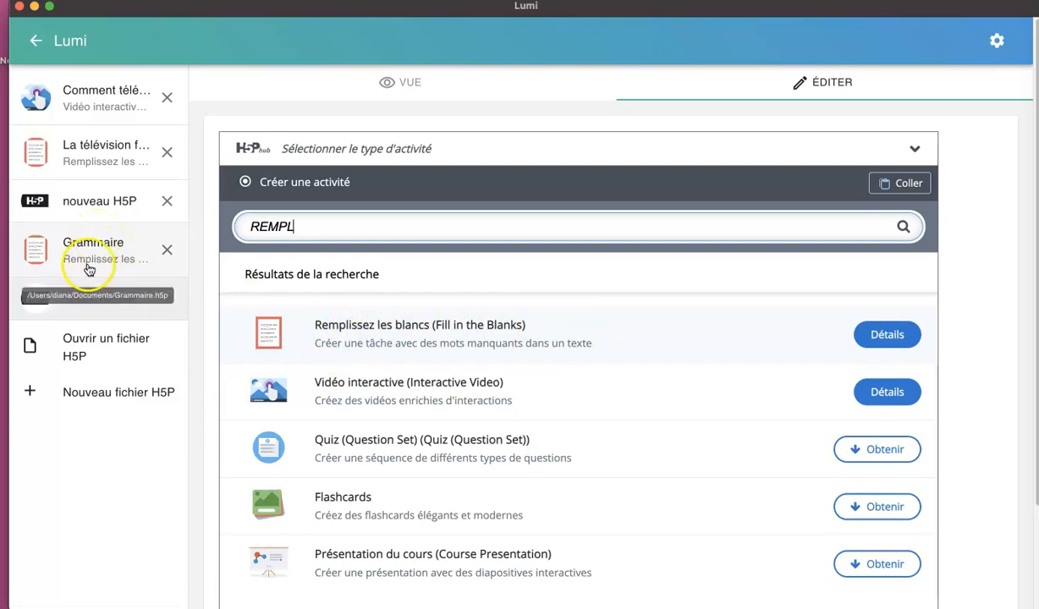
Step: Open the existing activity "La télévision française" and review its title, task description and text block with the blanks marked by asterisks
left_click(87, 151)
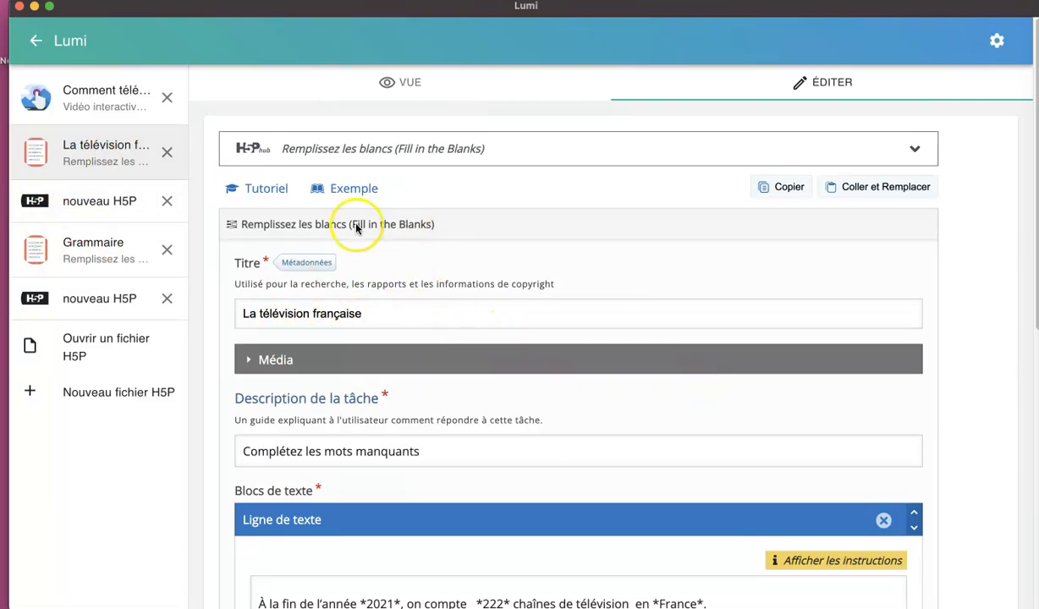
scroll(501, 379, "down", 1)
scroll(507, 382, "up", 1)
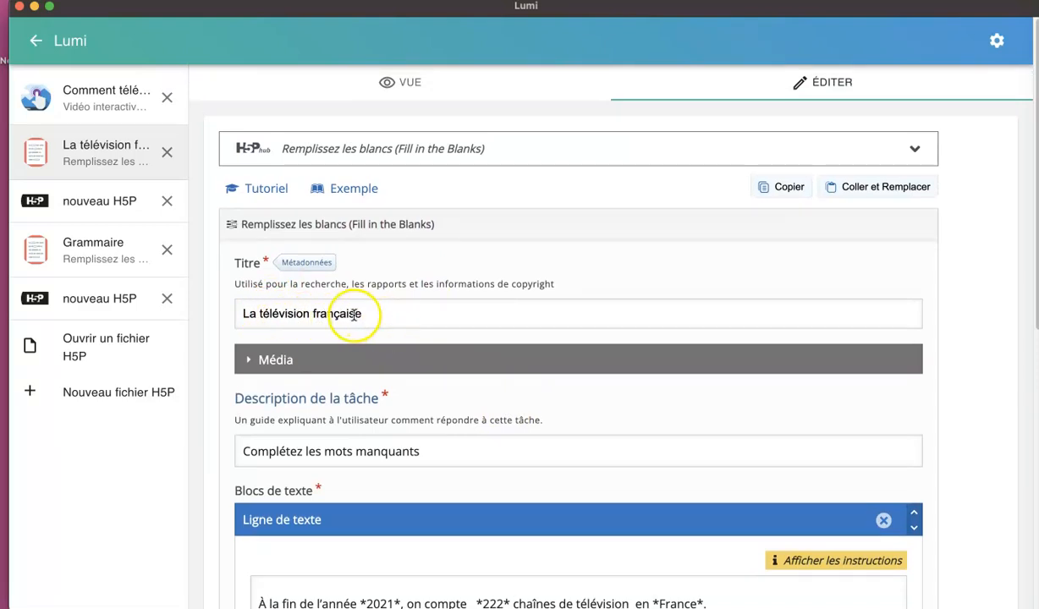
scroll(483, 398, "down", 5)
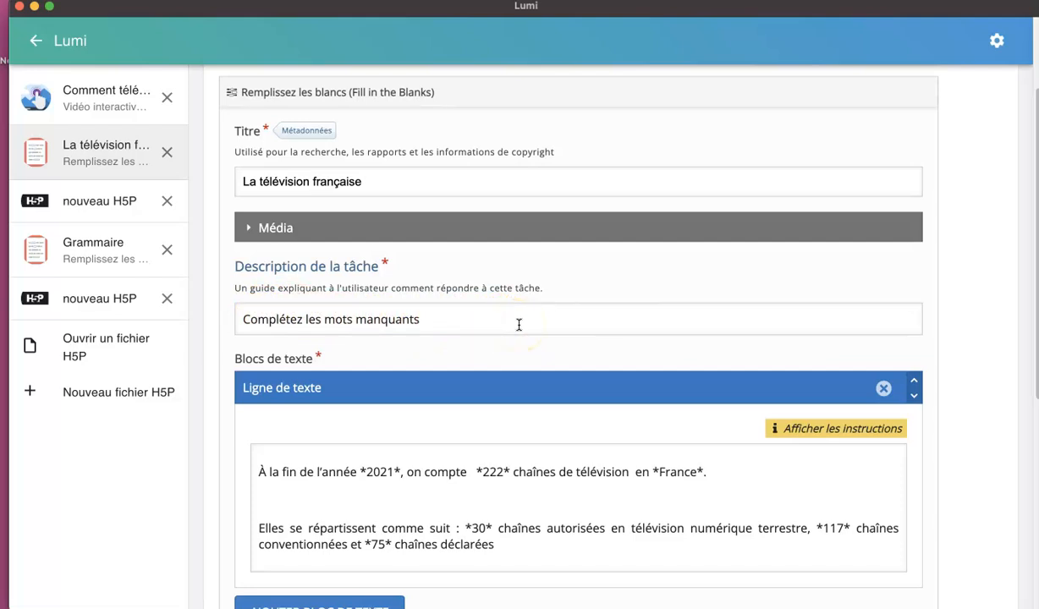
scroll(518, 325, "down", 3)
scroll(519, 326, "down", 3)
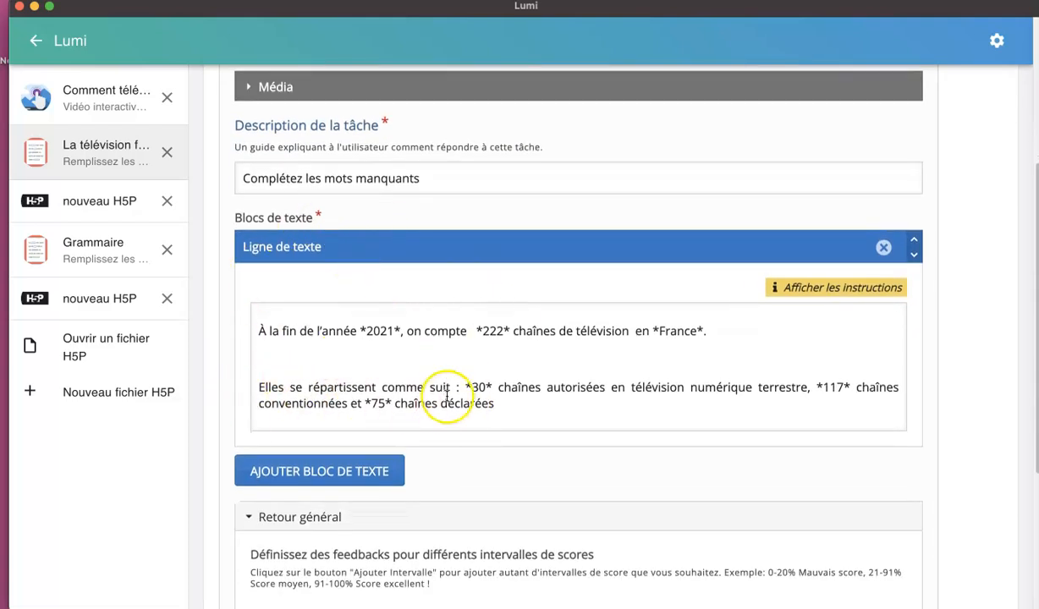
scroll(448, 381, "down", 2)
scroll(447, 396, "down", 1)
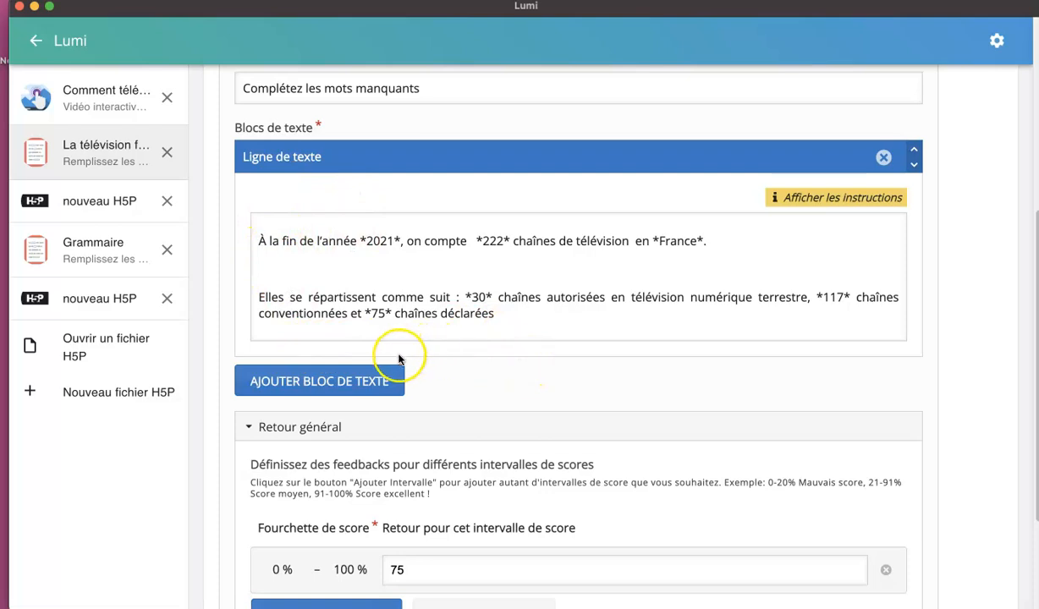
Step: Add a second text block to the exercise and remove it again
left_click(363, 381)
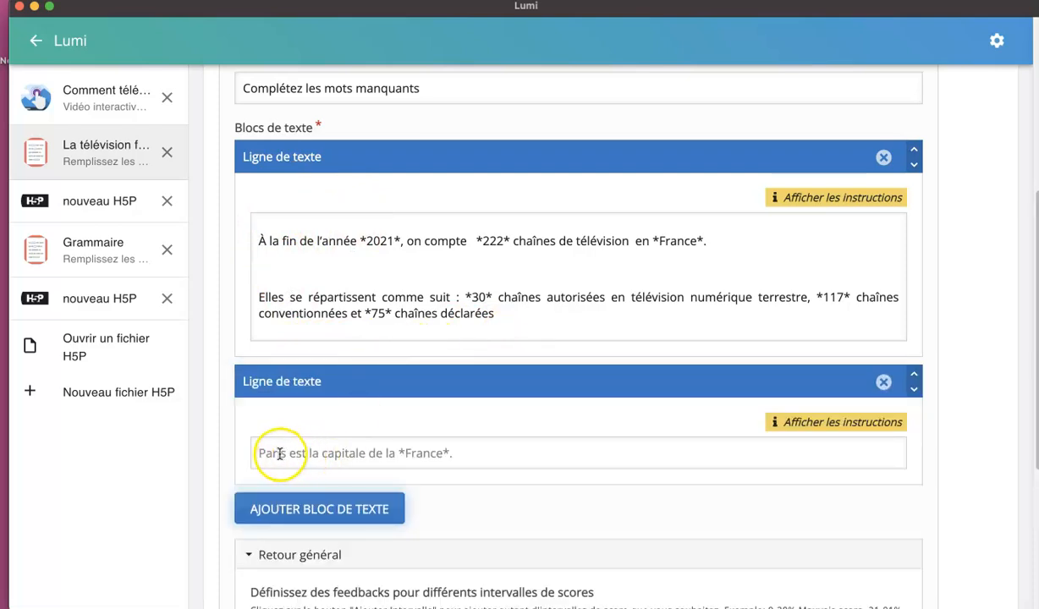
left_click(884, 382)
left_click(737, 486)
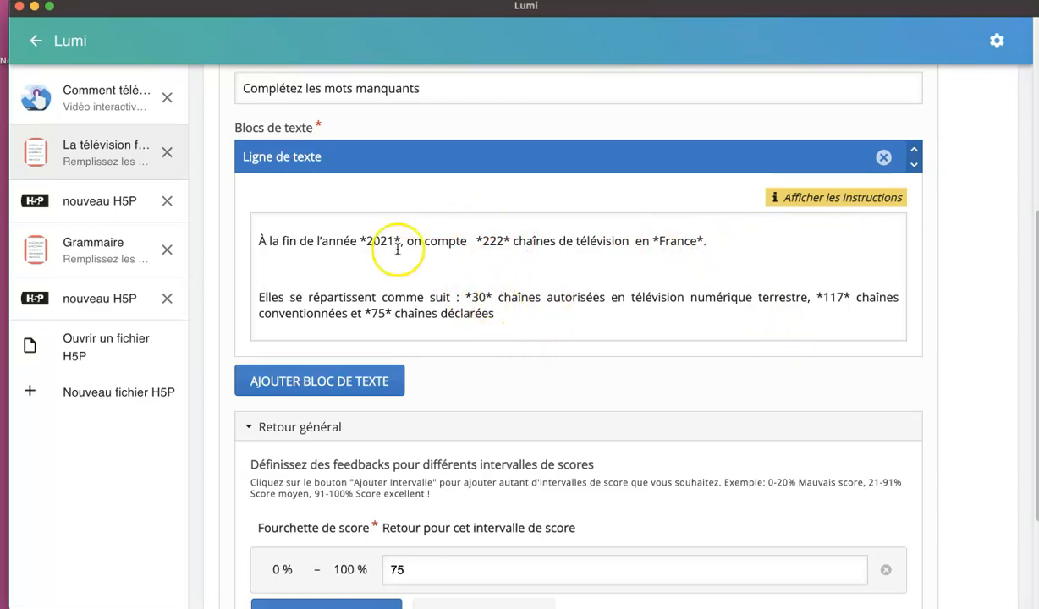
Step: Preview the fill-in-the-blanks exercise as learners see it and return to editing
scroll(361, 245, "up", 10)
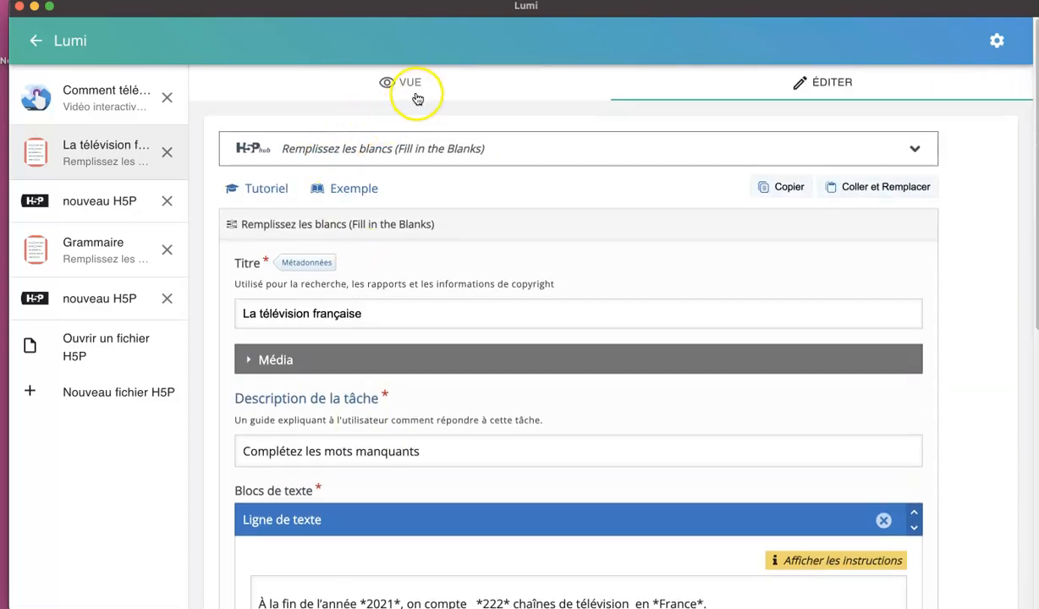
left_click(413, 84)
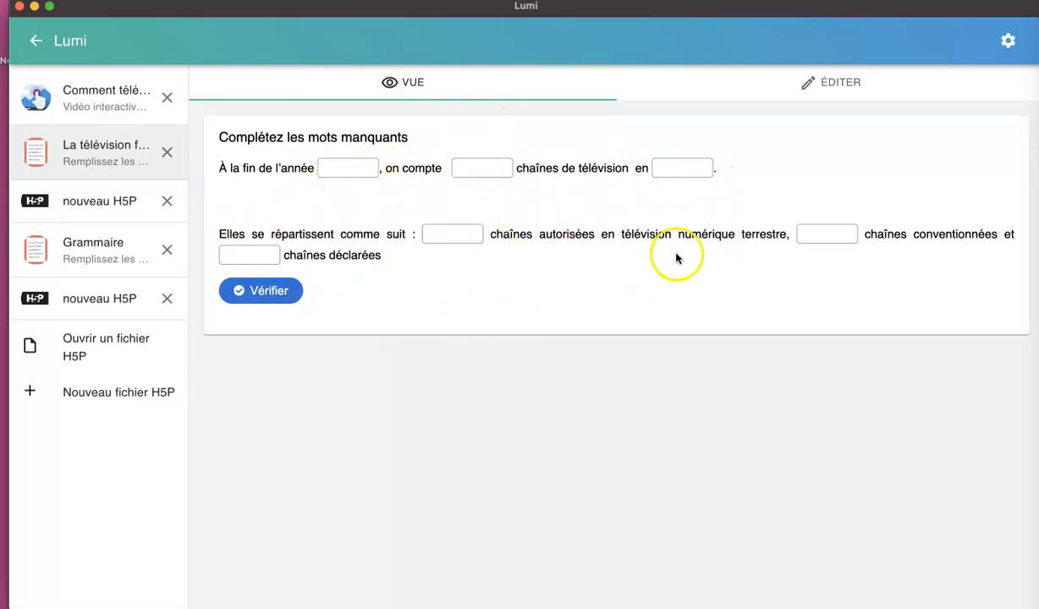
left_click(827, 85)
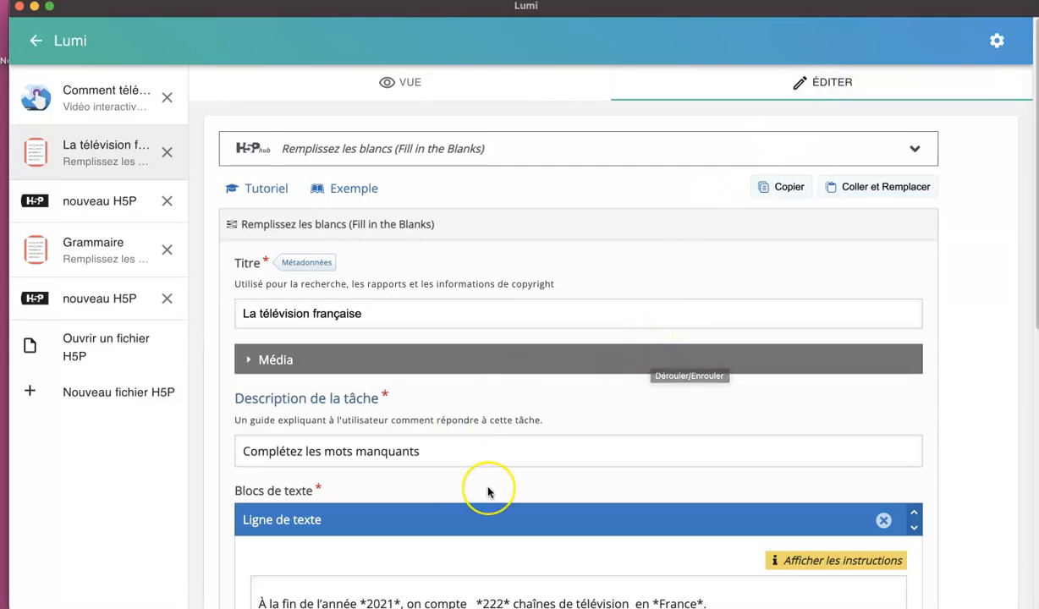
Step: Expand the general options of the exercise, review the available behaviour settings and collapse them again
scroll(487, 488, "down", 5)
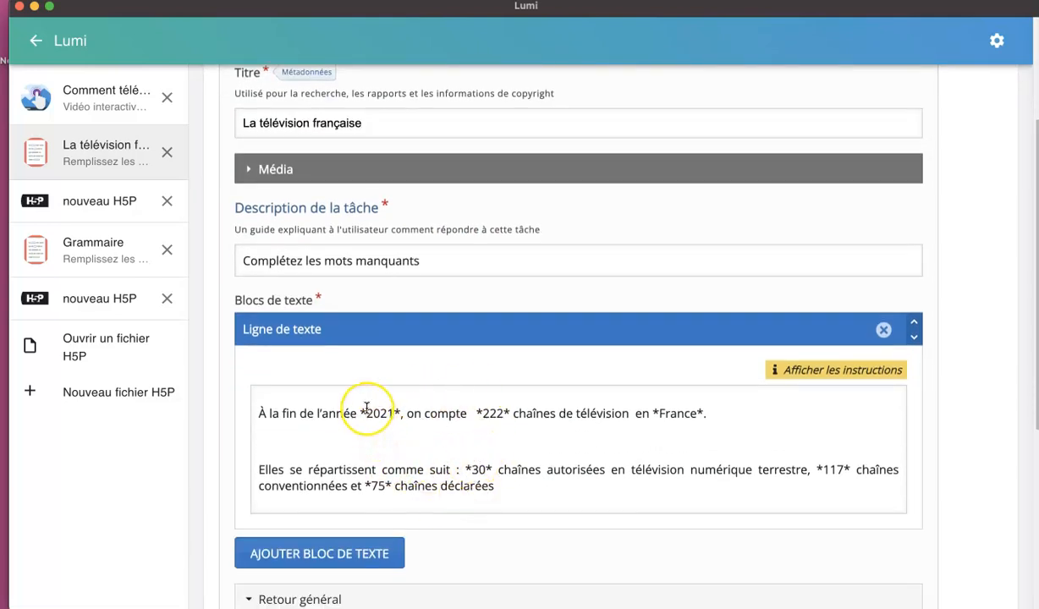
scroll(367, 409, "down", 5)
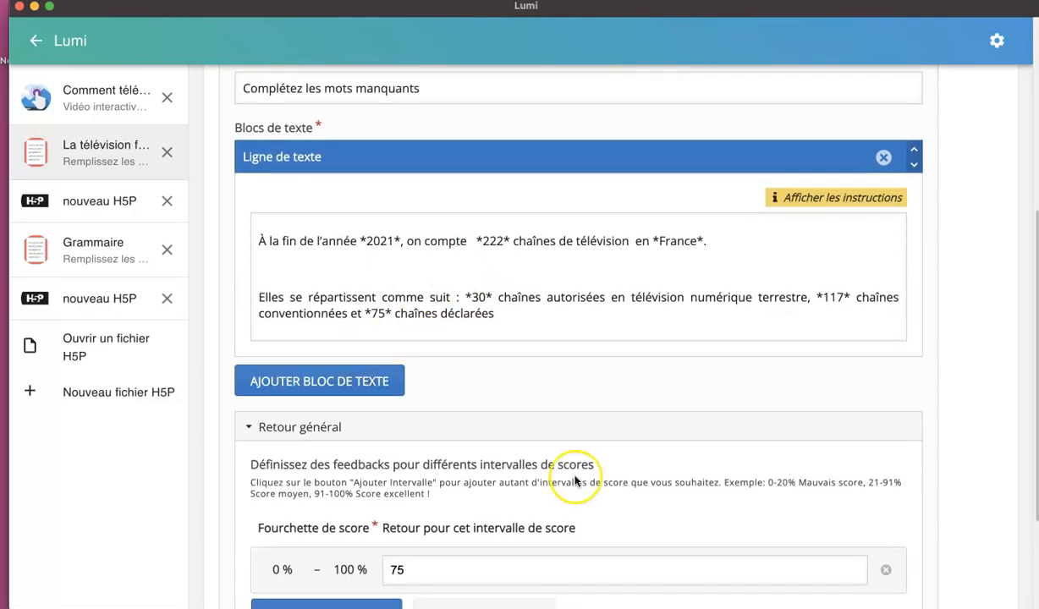
scroll(569, 470, "down", 5)
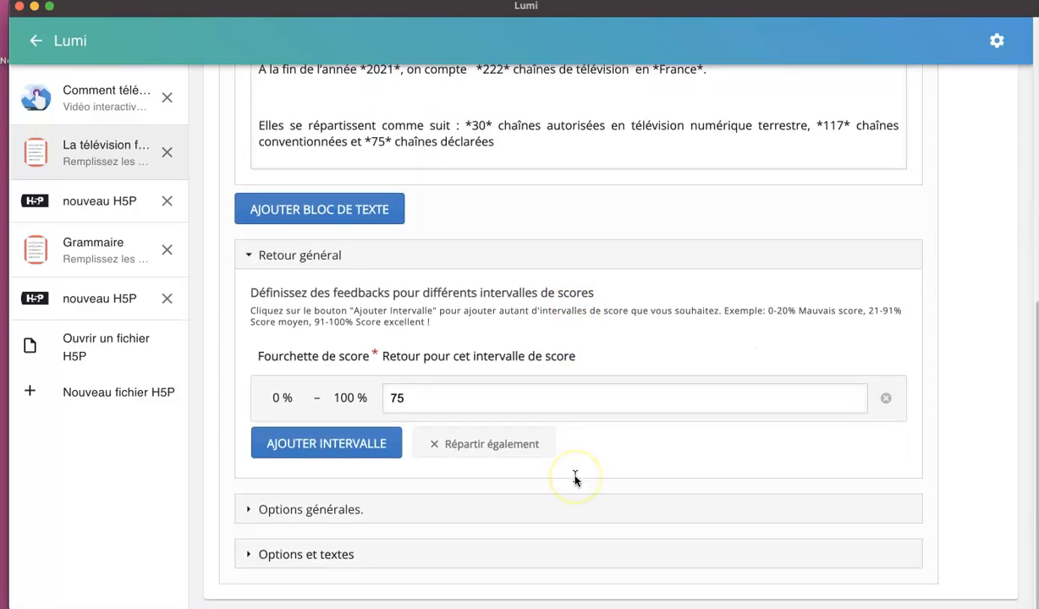
left_click(271, 514)
scroll(492, 516, "down", 5)
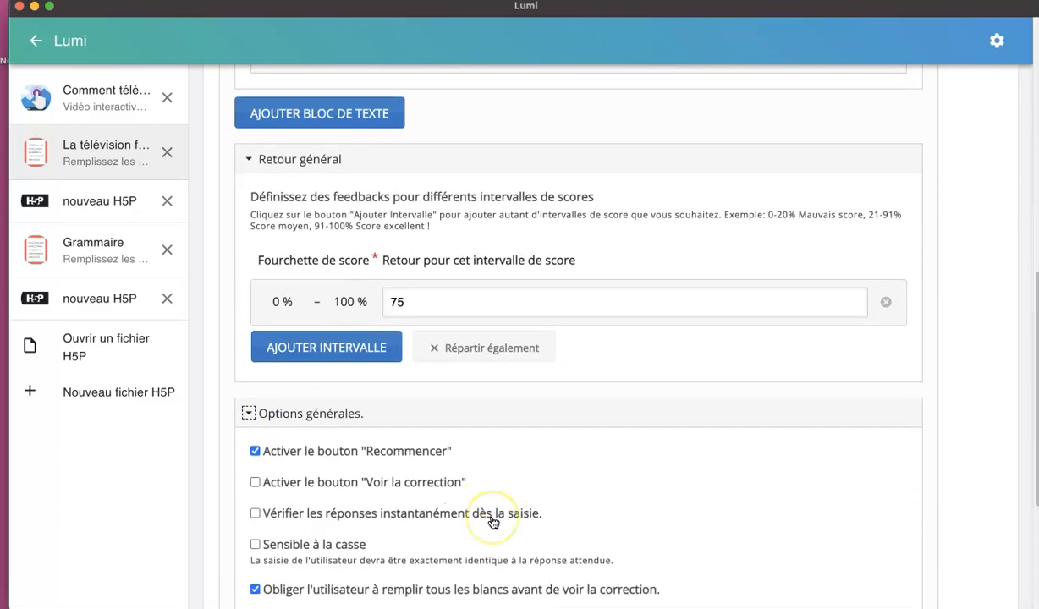
scroll(494, 523, "down", 3)
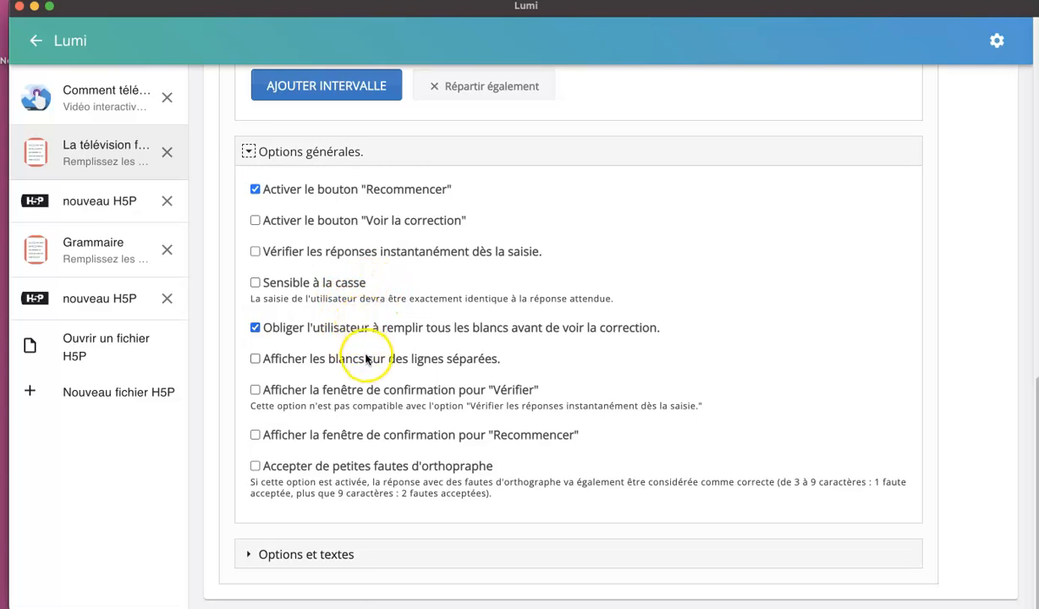
left_click(248, 150)
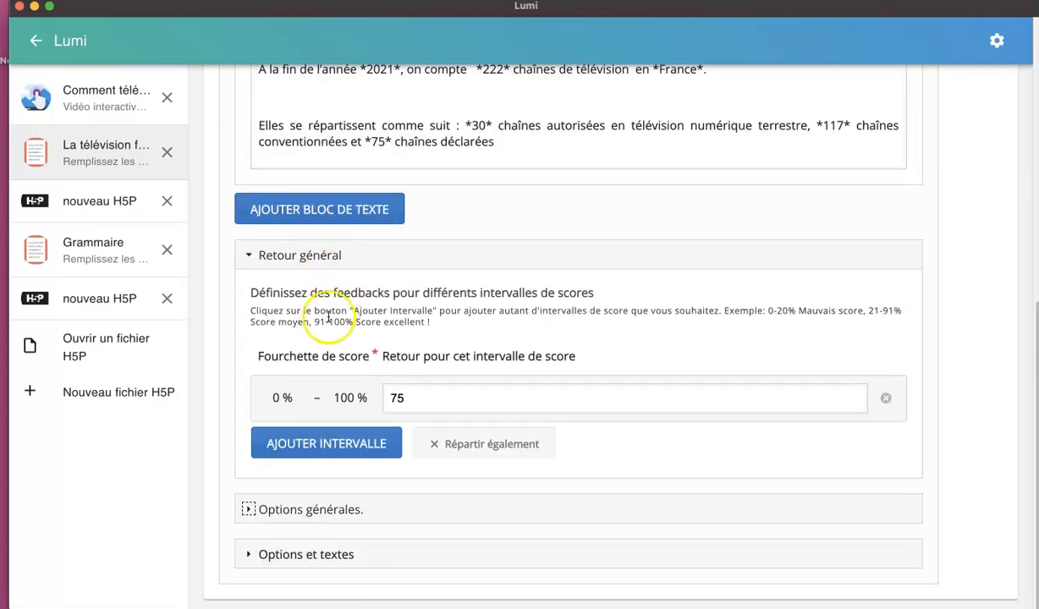
Step: Expand the options and texts section, check the available languages while keeping French (Français), and collapse the section
left_click(248, 555)
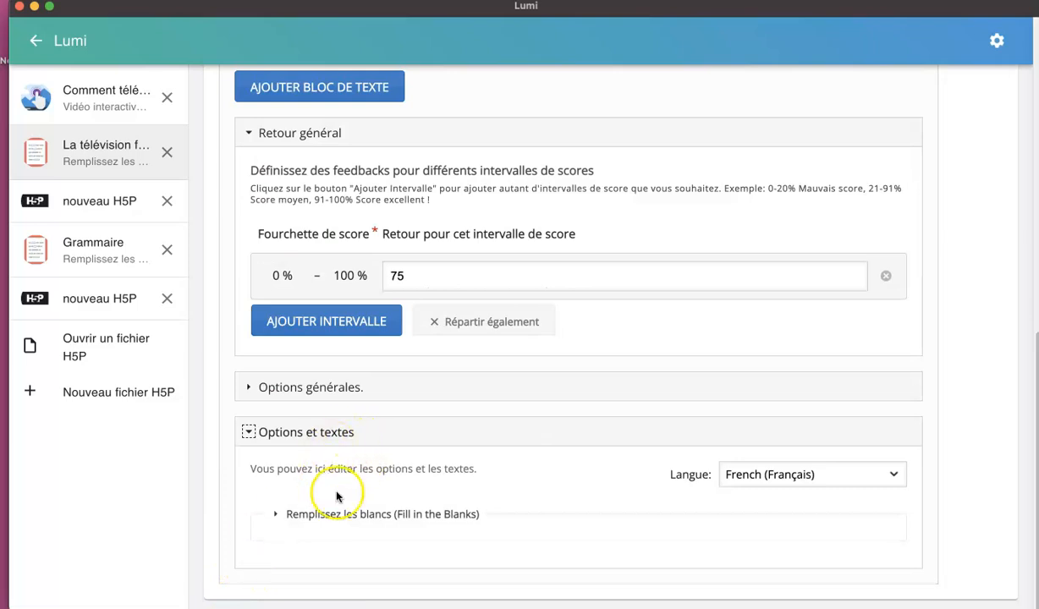
left_click(745, 478)
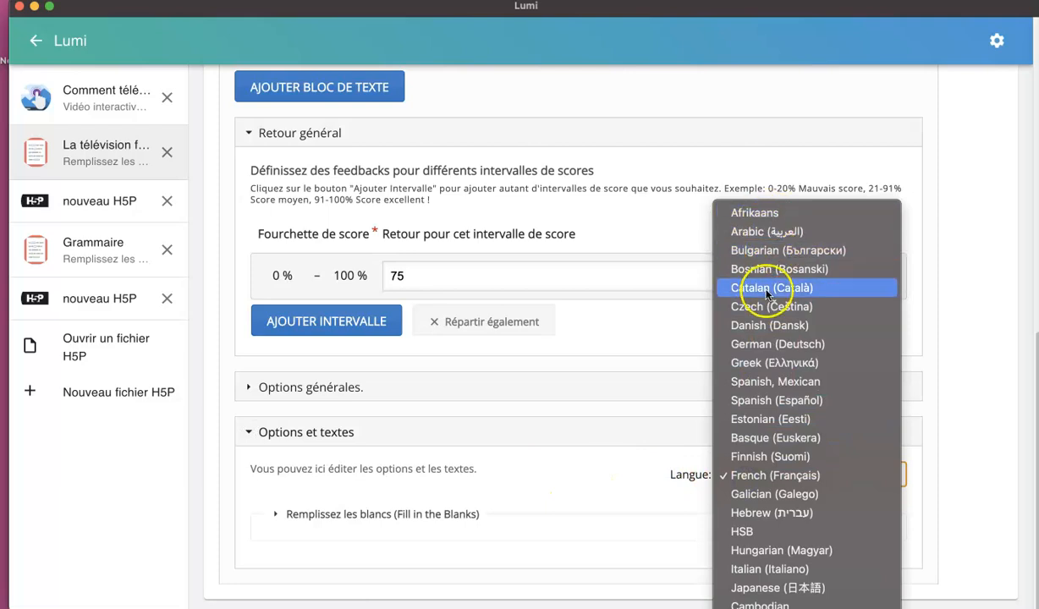
left_click(554, 502)
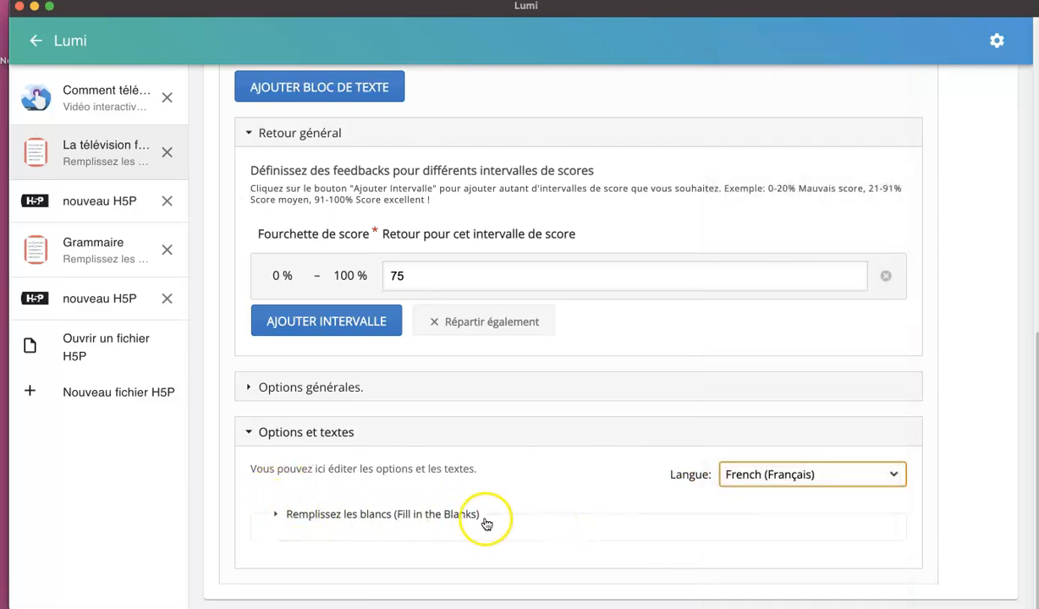
left_click(249, 436)
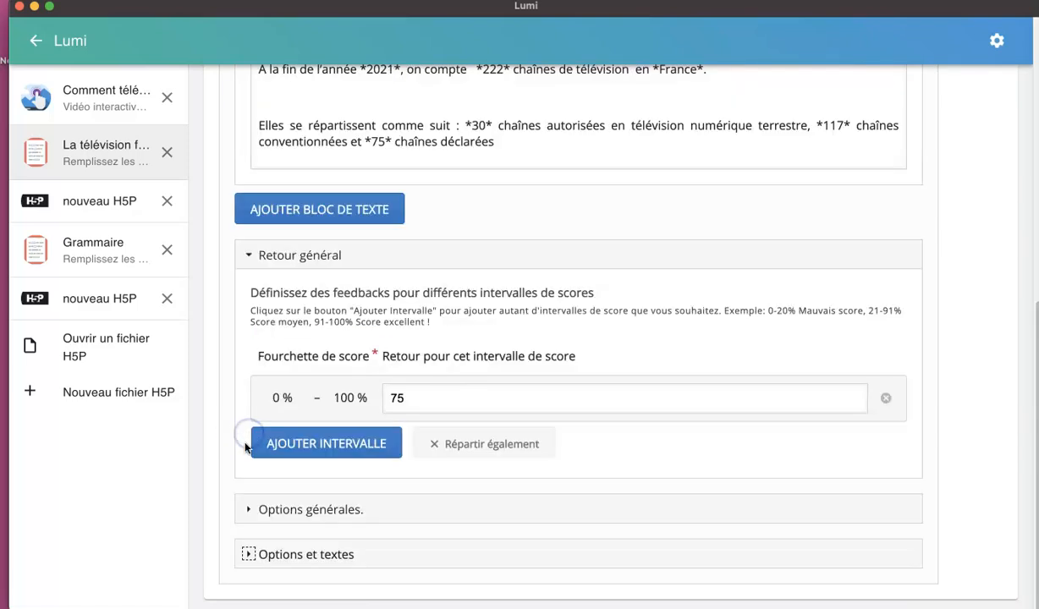
Step: Save the fill-in-the-blanks exercise "La télévision française"
scroll(648, 290, "up", 1)
scroll(647, 290, "up", 10)
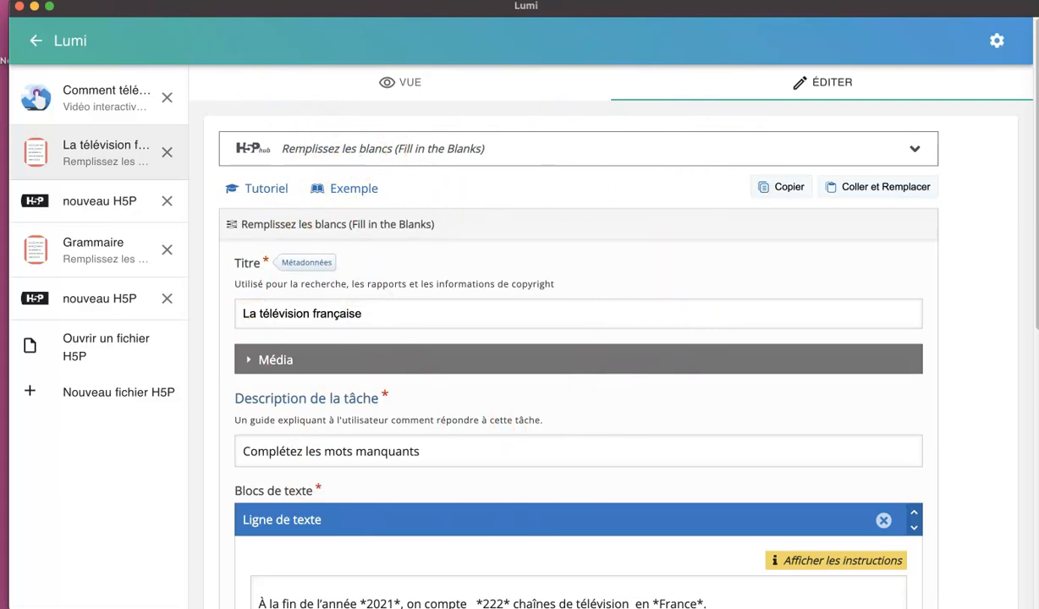
left_click(85, 0)
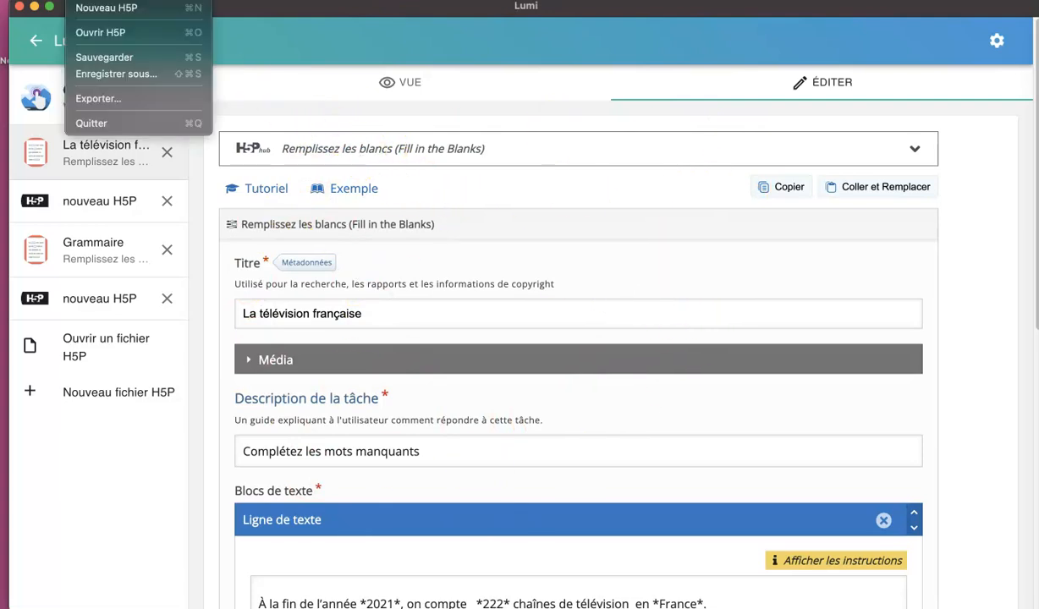
left_click(106, 57)
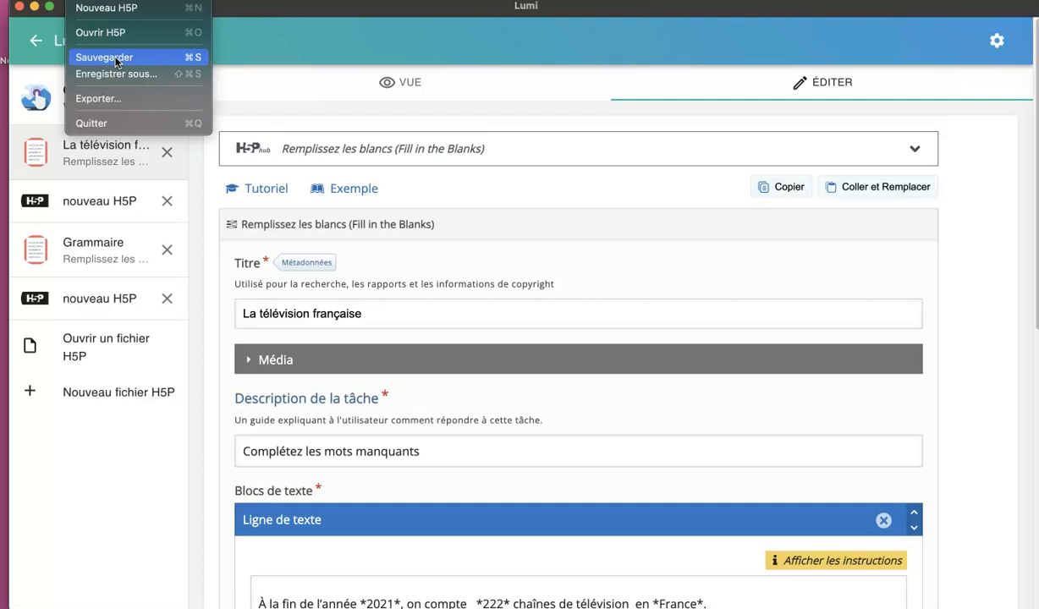
left_click(116, 58)
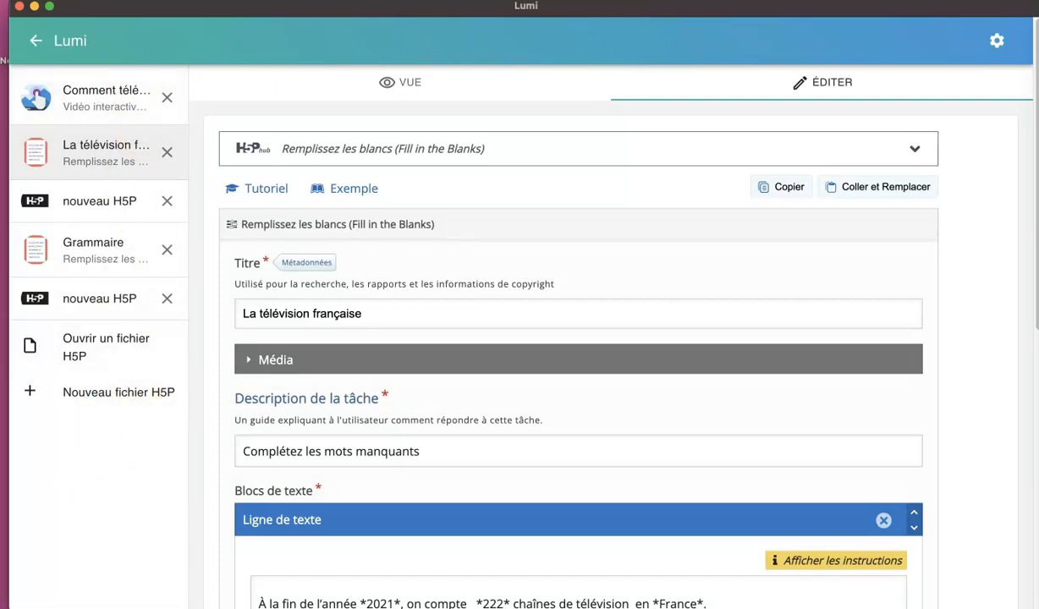
Step: Set up an export of the exercise as an all-in-one HTML file with rights display and the reporter included
left_click(85, 0)
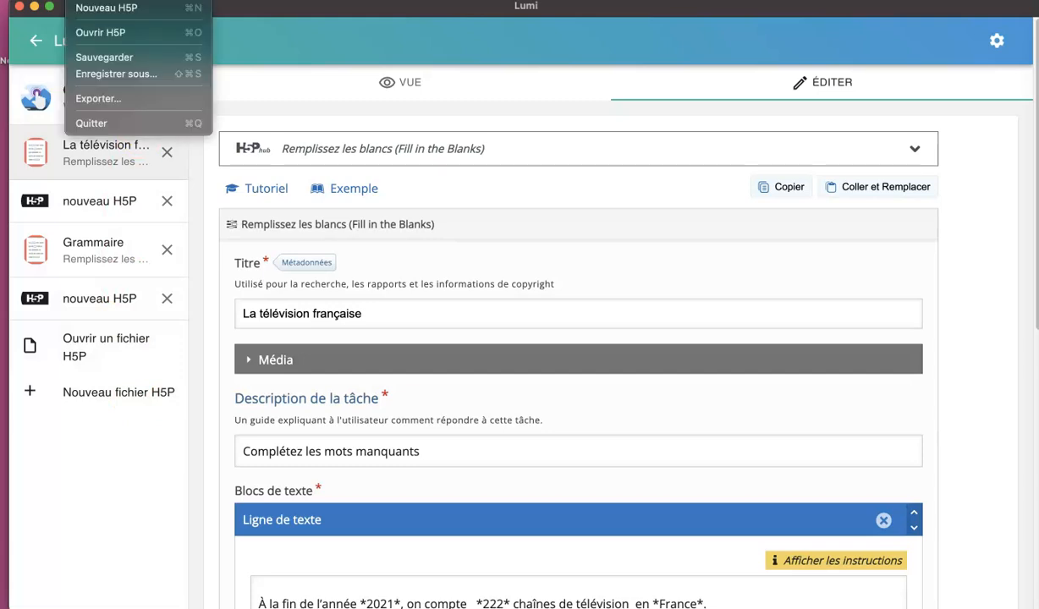
left_click(94, 99)
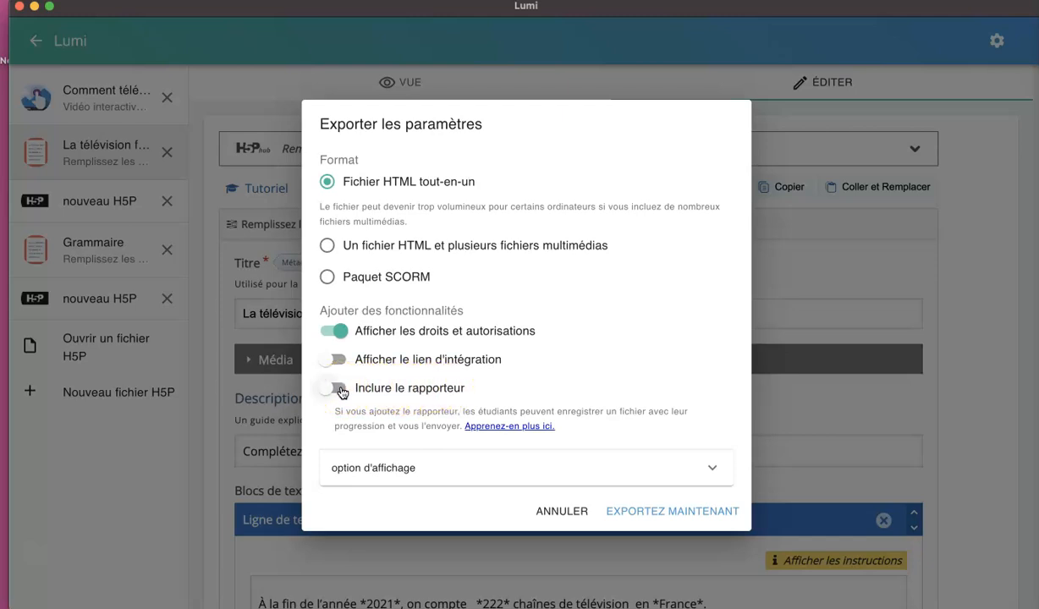
left_click(339, 389)
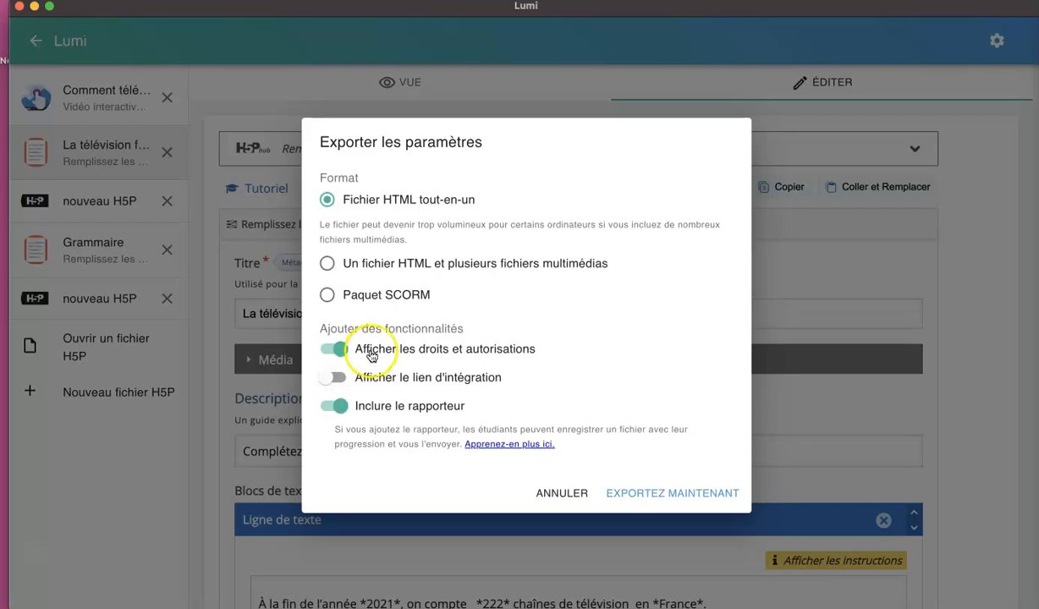
left_click(652, 494)
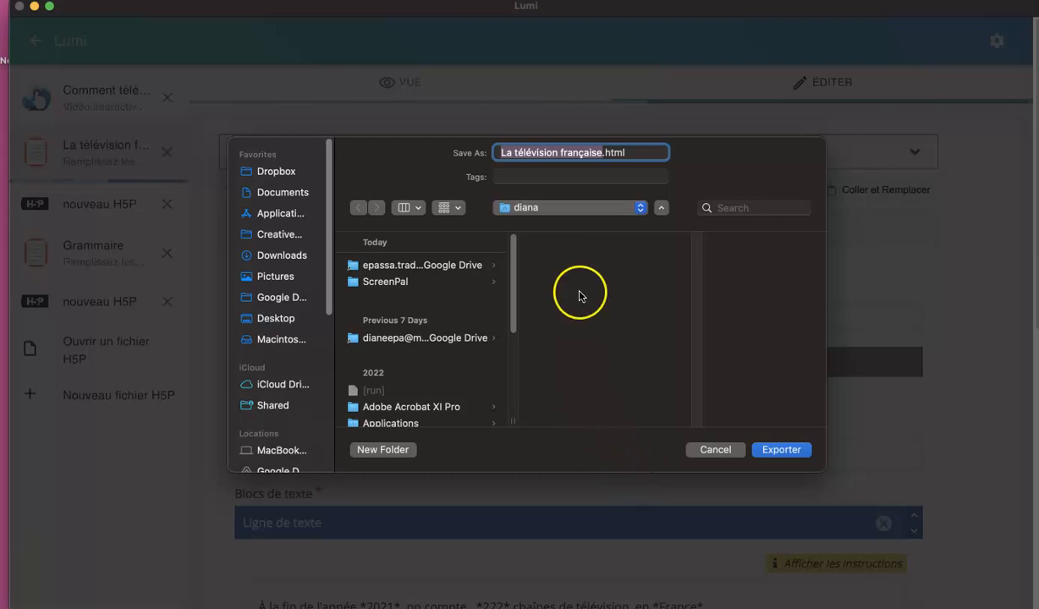
Step: Choose the LUMI folder as destination for La télévision française.html and cancel the export
left_click(640, 209)
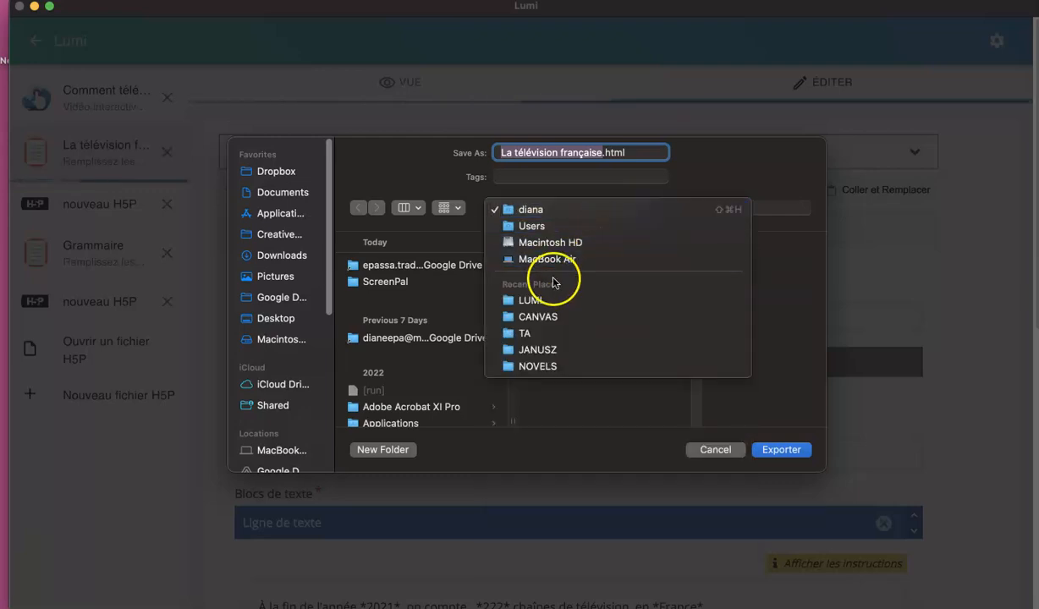
left_click(546, 299)
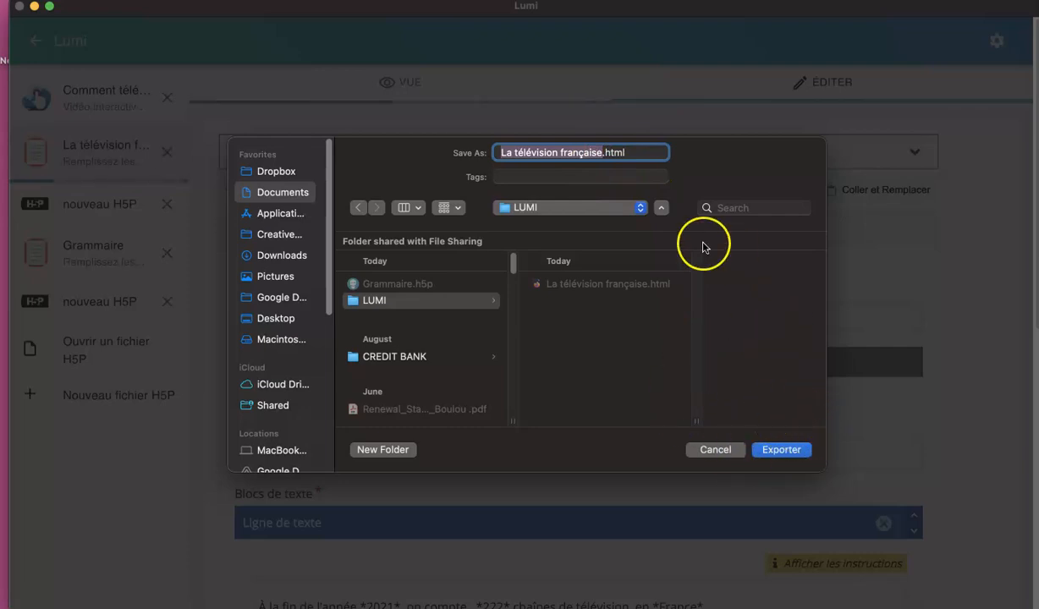
left_click(704, 450)
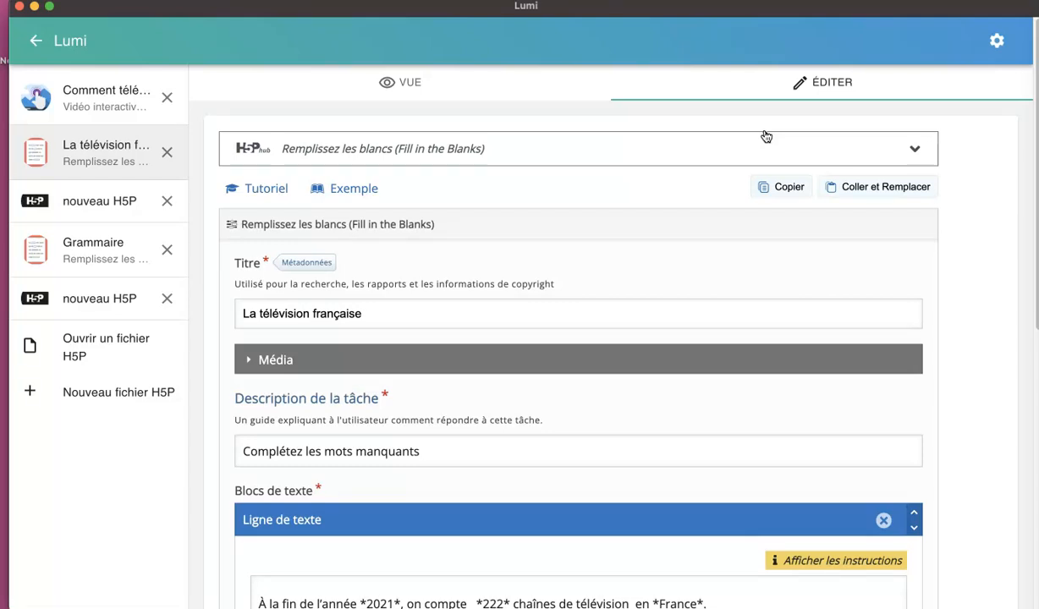
Step: Switch to Finder and open the exported La télévision française.html from the recent files in the browser
mouse_move(1020, 30)
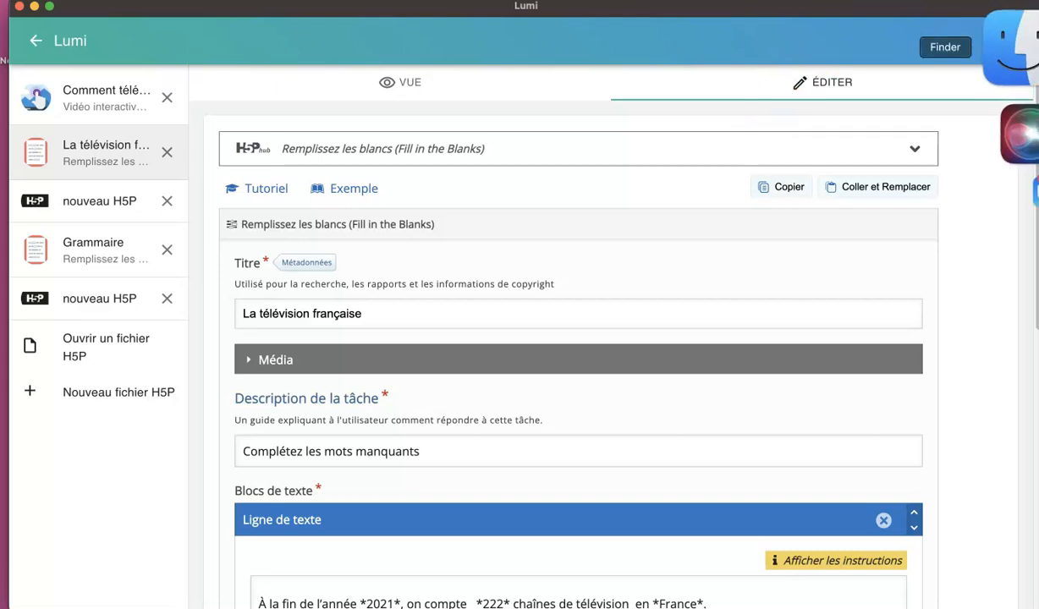
left_click(1020, 26)
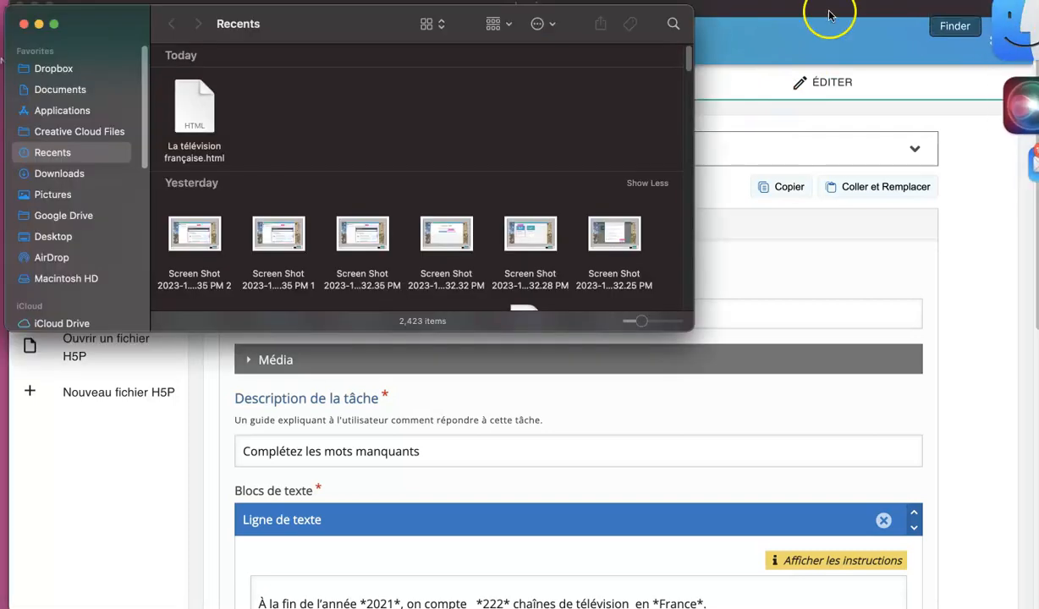
right_click(197, 107)
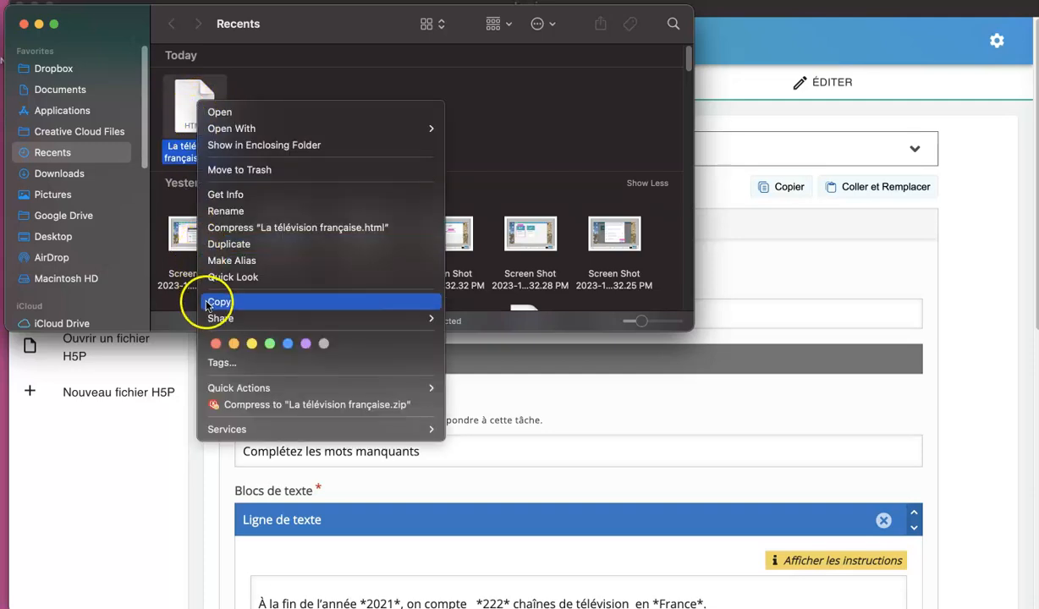
left_click(544, 100)
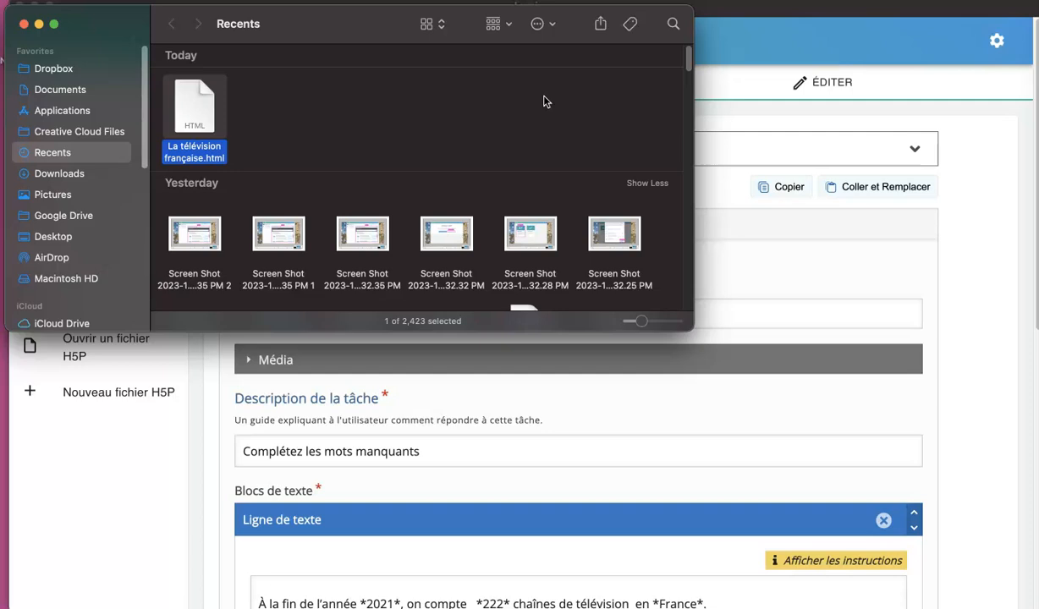
left_click_drag(215, 105, 203, 103)
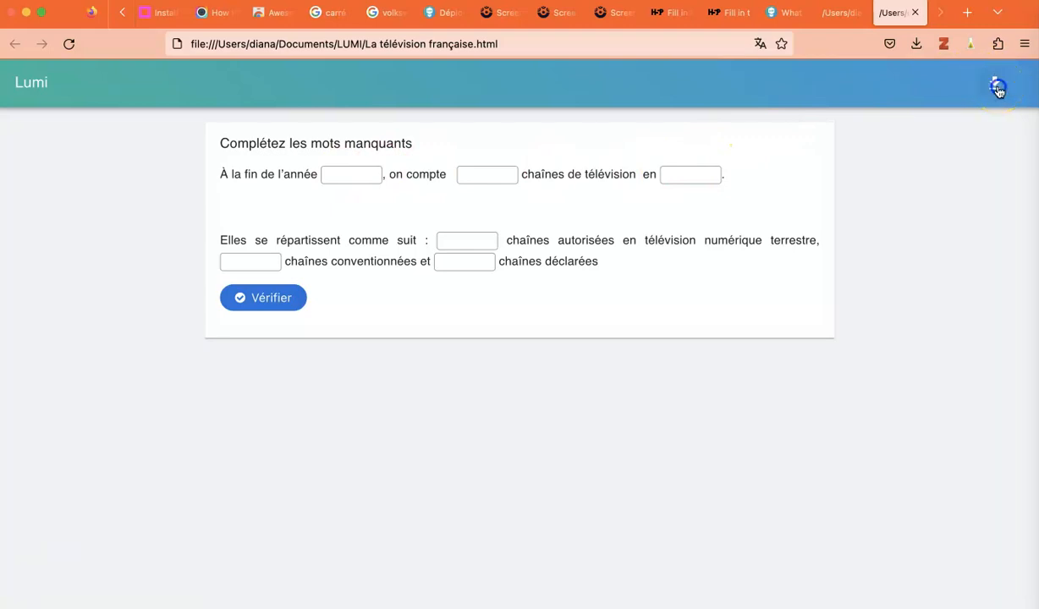
Step: Download the exercise's progress report with EXERCICE as the name and dismiss the downloads list
left_click(998, 89)
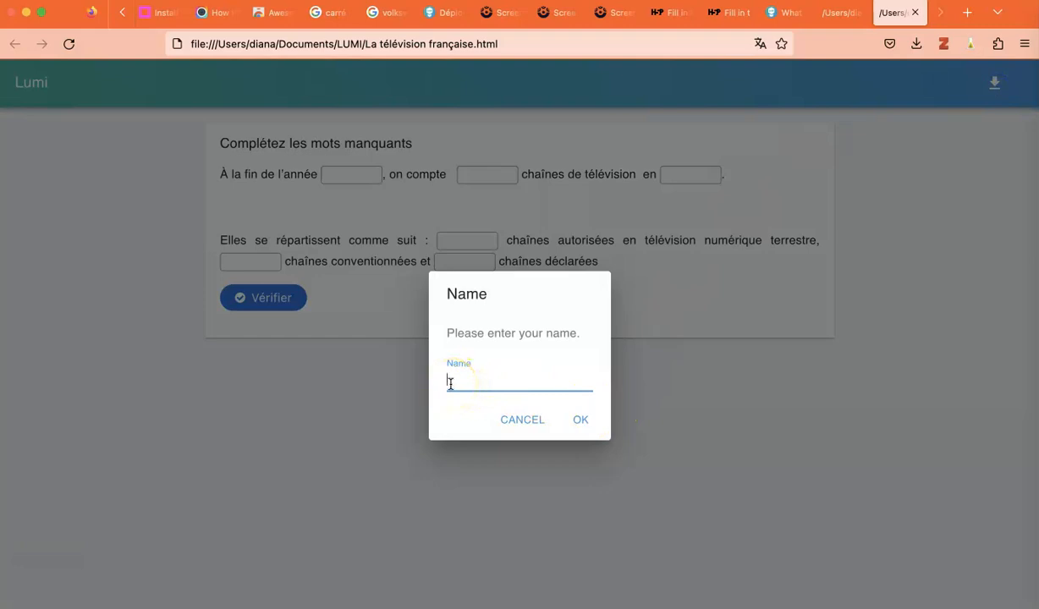
type("EXERCICE")
left_click(581, 422)
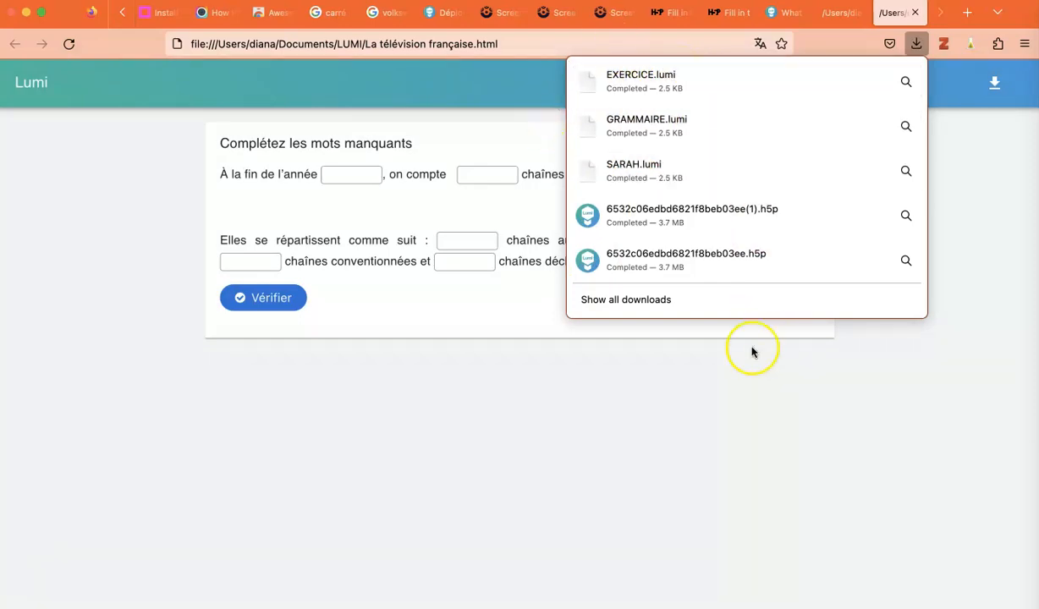
left_click(722, 411)
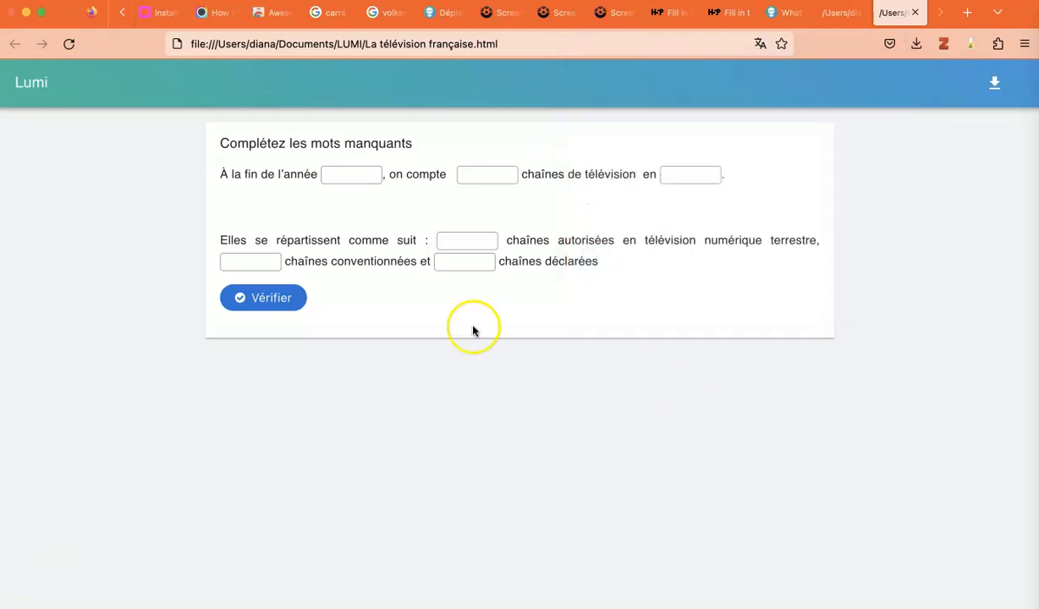
Step: Put away the browser and Finder windows, return to Lumi and open Lumi Analytics
left_click(24, 12)
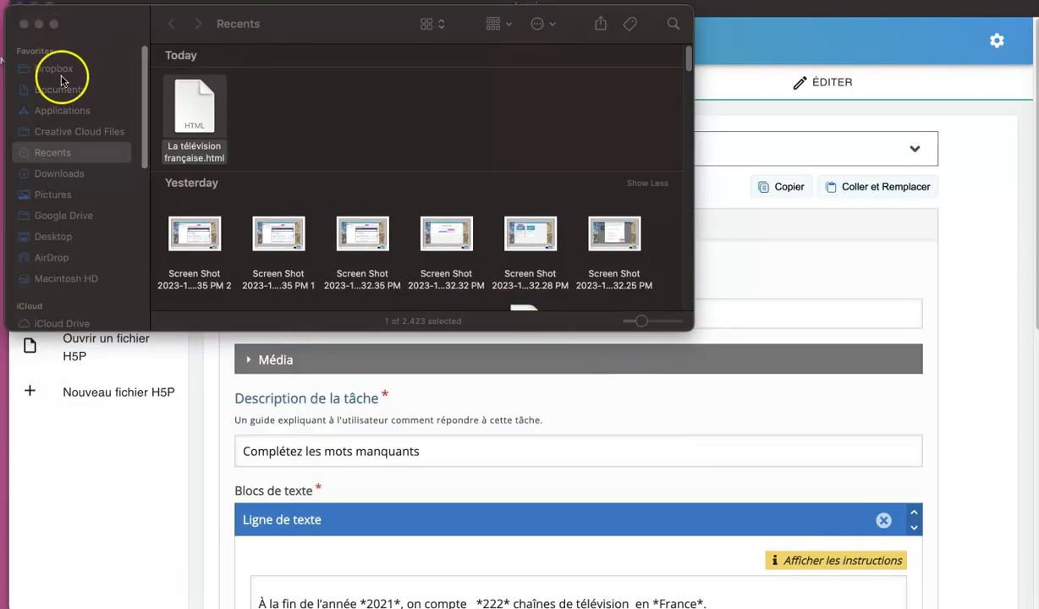
left_click(24, 24)
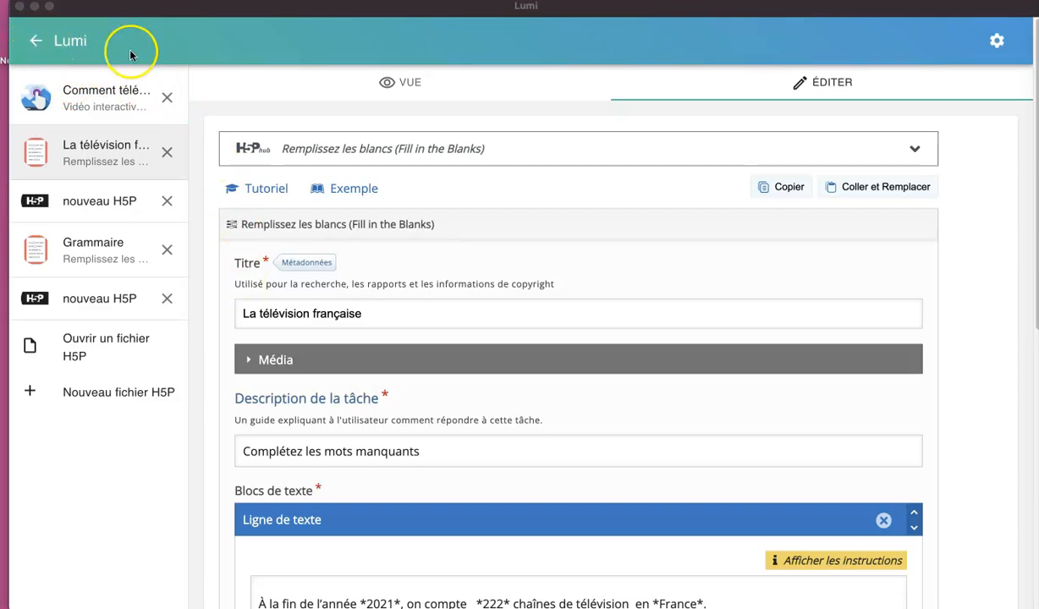
left_click(35, 44)
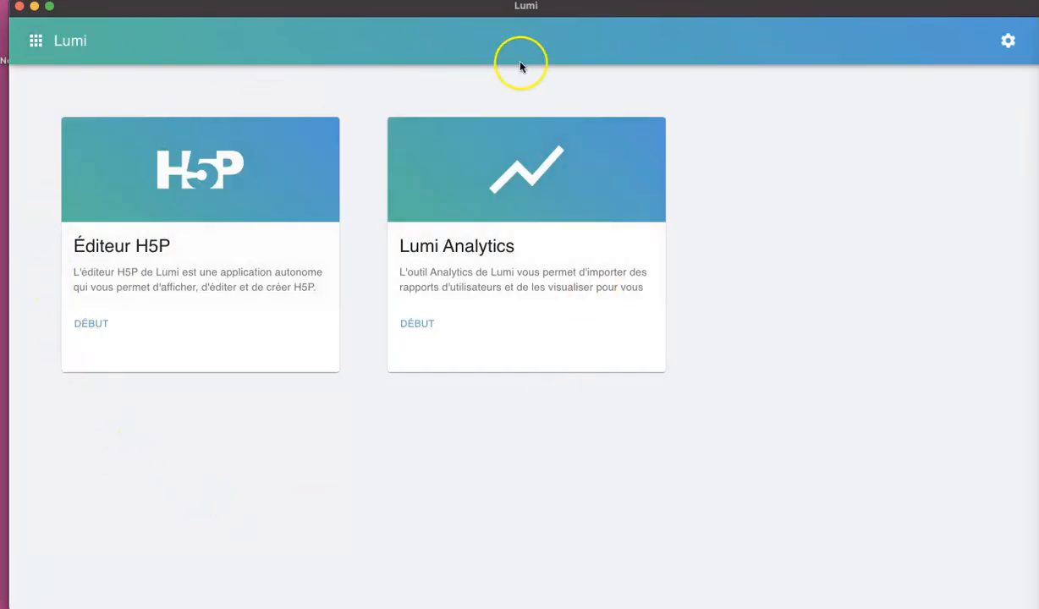
left_click(496, 261)
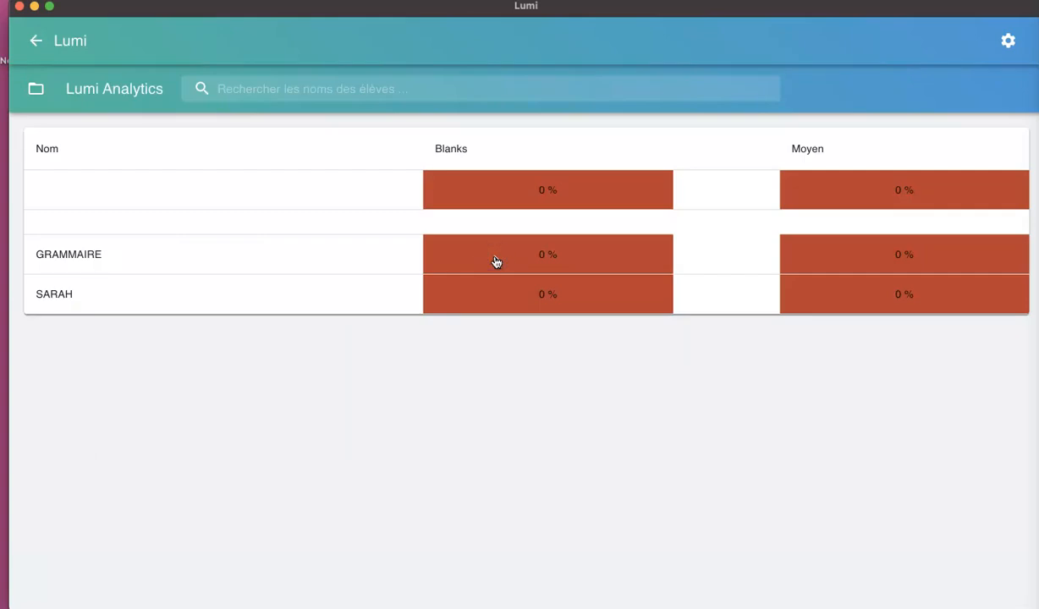
left_click(34, 93)
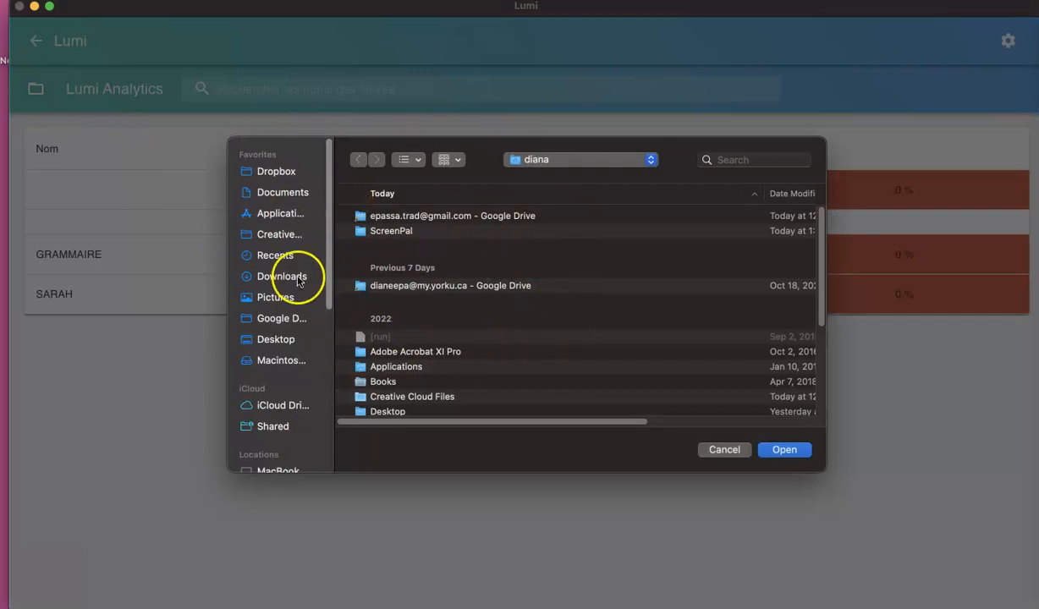
left_click(285, 198)
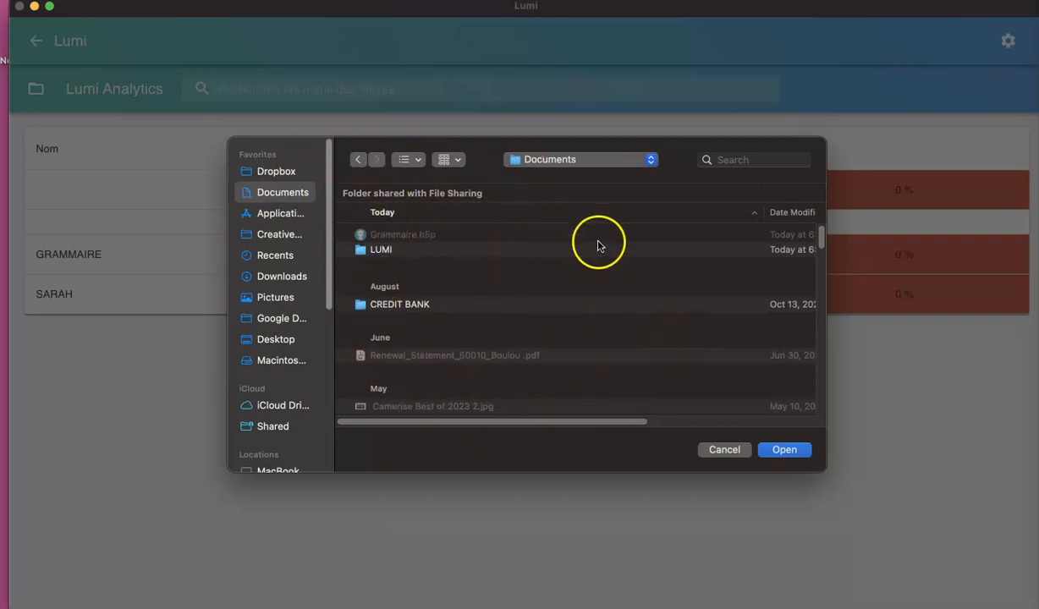
double_click(388, 252)
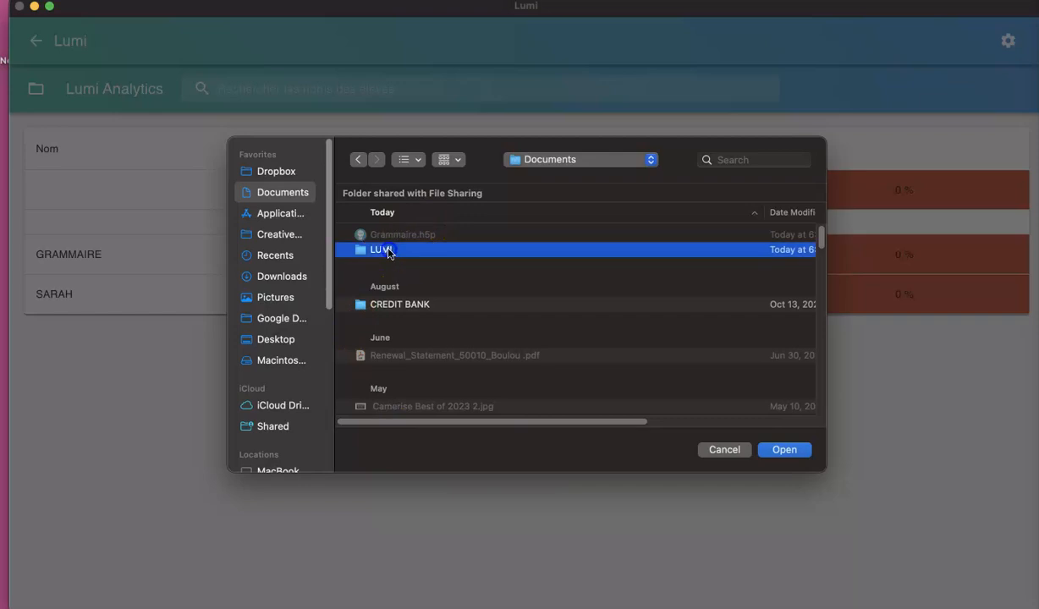
left_click(358, 159)
left_click(726, 451)
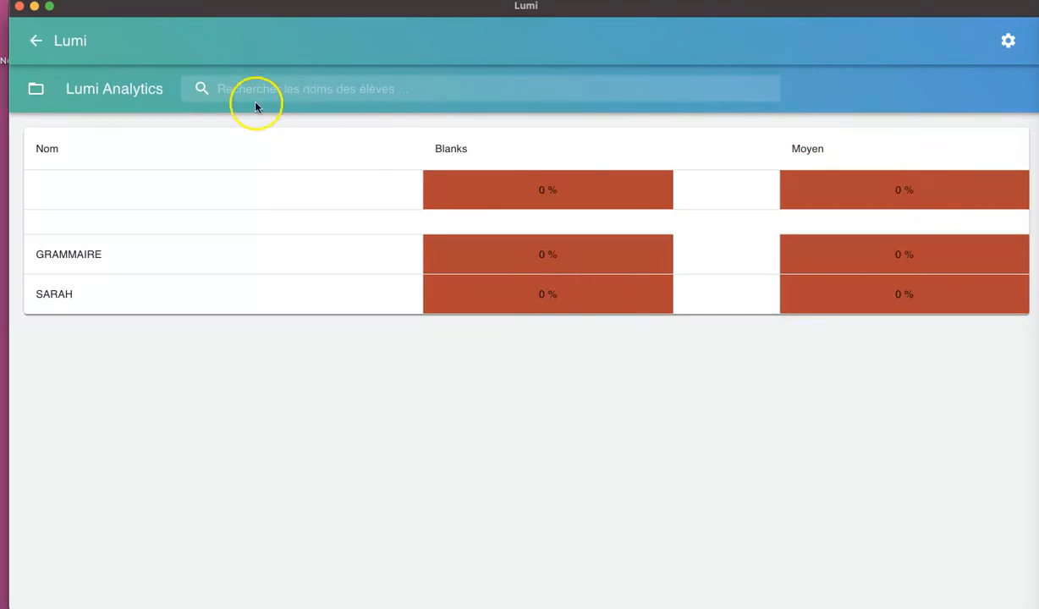
Step: Import the learner reports from the Downloads folder into Lumi Analytics and return to the Lumi start screen
left_click(34, 91)
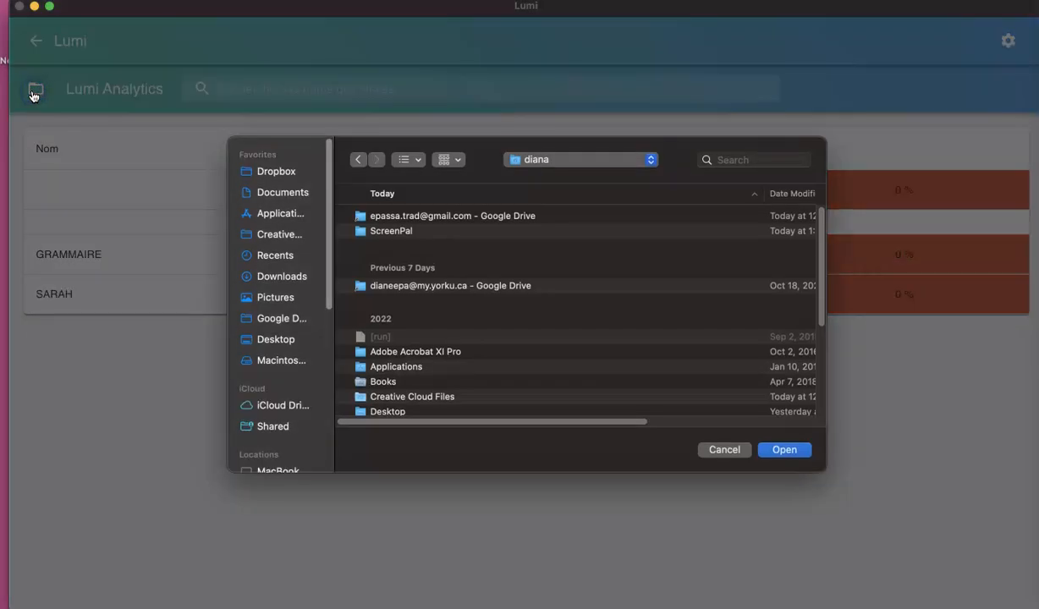
left_click(286, 278)
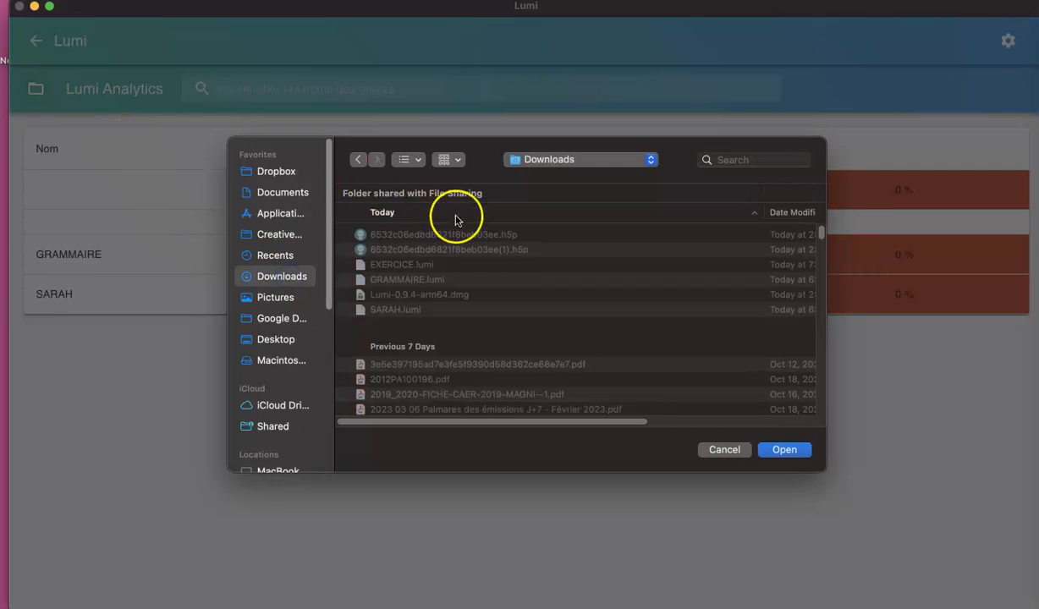
left_click(778, 453)
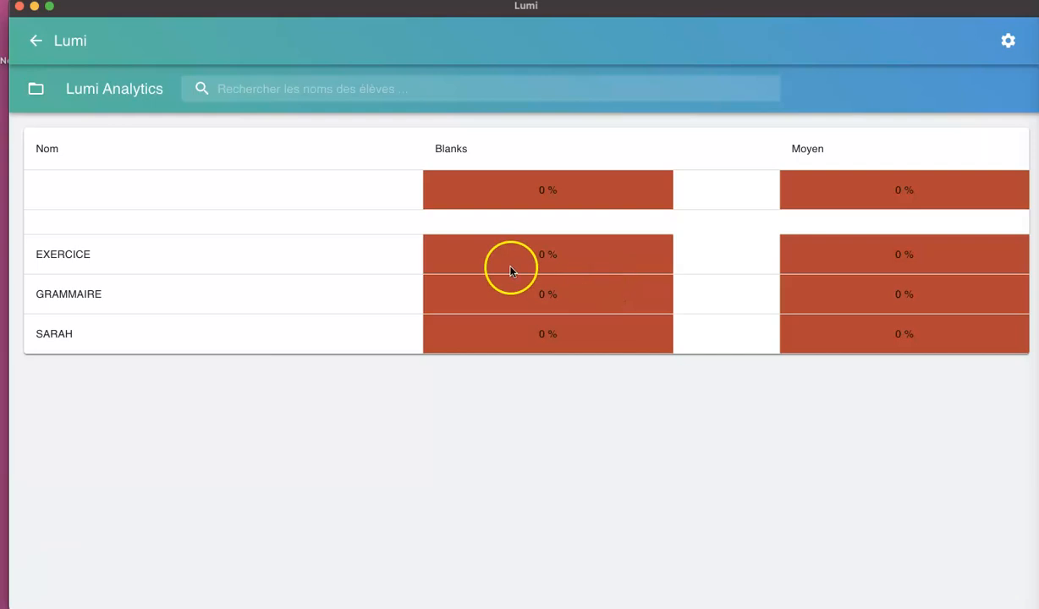
left_click(37, 44)
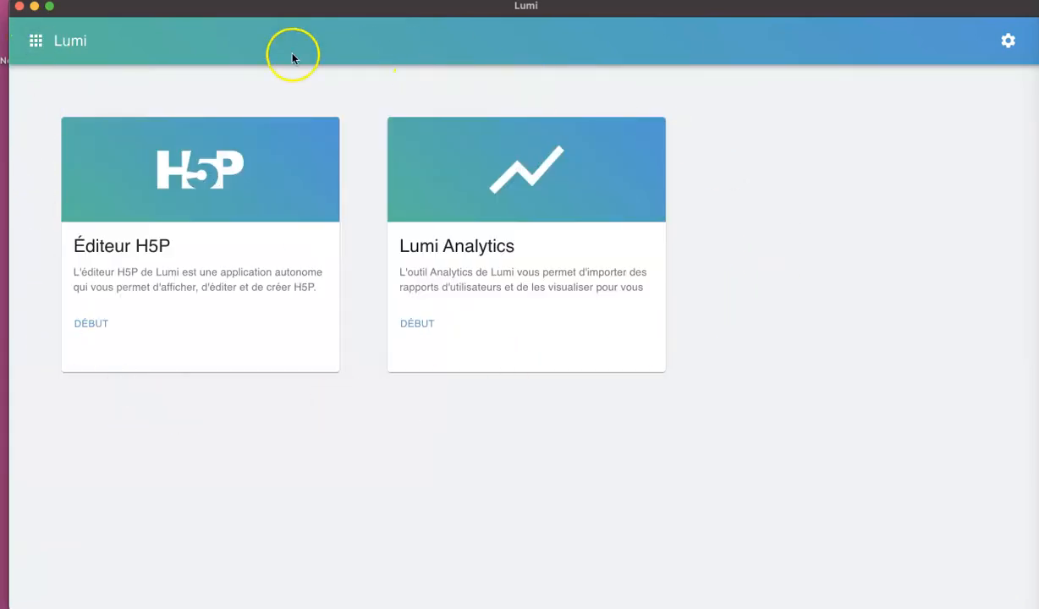